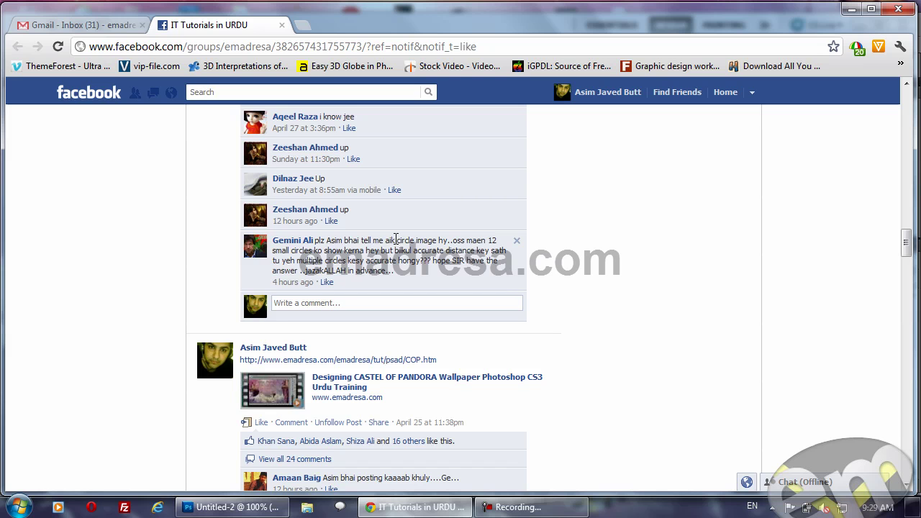
Step: Highlight the group member's question about spacing 12 small circles evenly around a circle
{"action": "mouse_move", "coordinate": [386, 239]}
{"action": "left_mouse_down"}
{"action": "mouse_move", "coordinate": [497, 238]}
{"action": "mouse_move", "coordinate": [377, 251]}
{"action": "mouse_move", "coordinate": [471, 252]}
{"action": "mouse_move", "coordinate": [319, 262]}
{"action": "mouse_move", "coordinate": [422, 263]}
{"action": "left_mouse_up"}
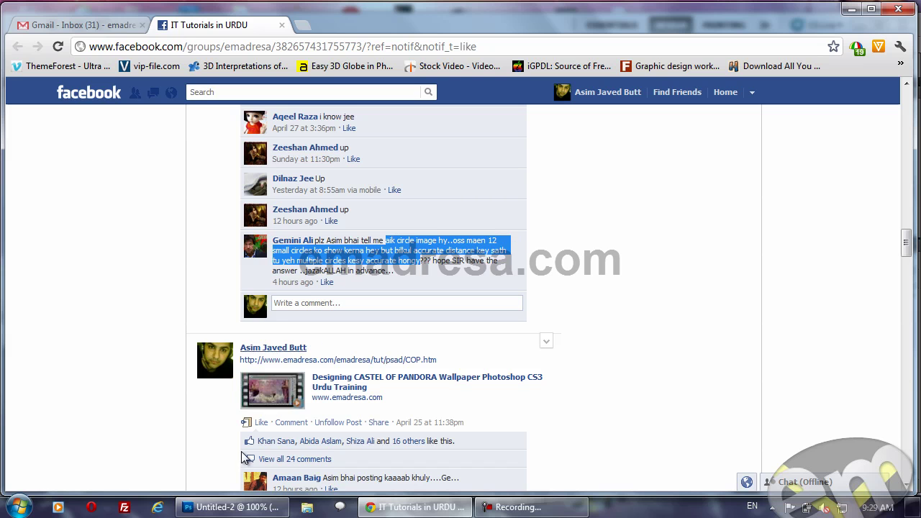
Step: Maximize Photoshop, show Layer 1's orange circle behind the ring, and switch to Untitled-1
{"action": "left_click", "coordinate": [231, 506]}
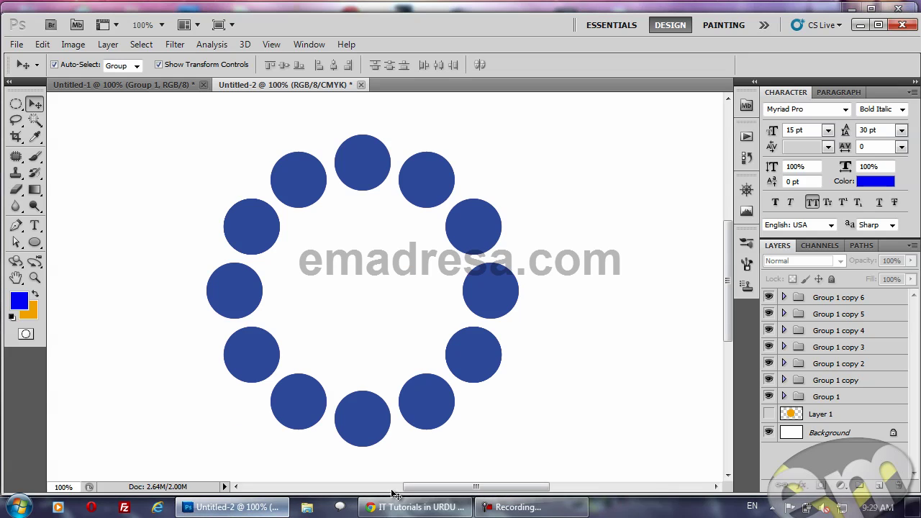
{"action": "double_click", "coordinate": [464, 26]}
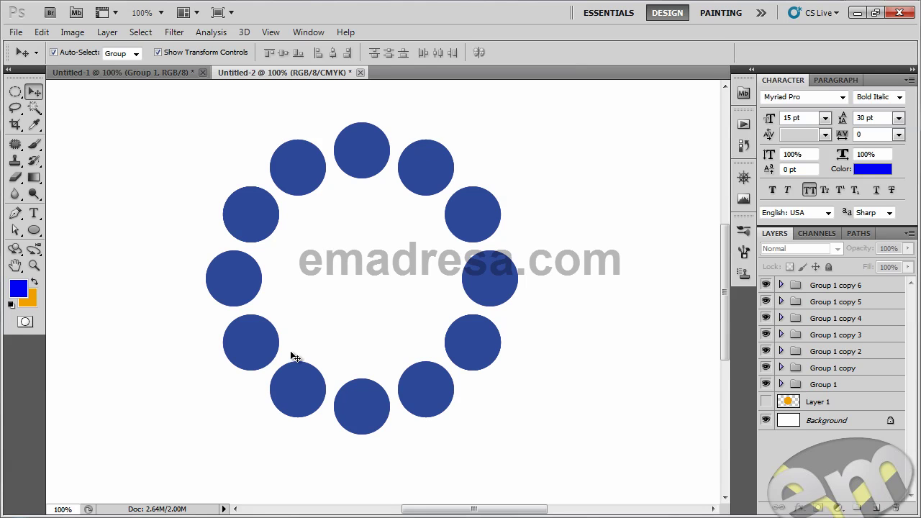
{"action": "left_click", "coordinate": [765, 402]}
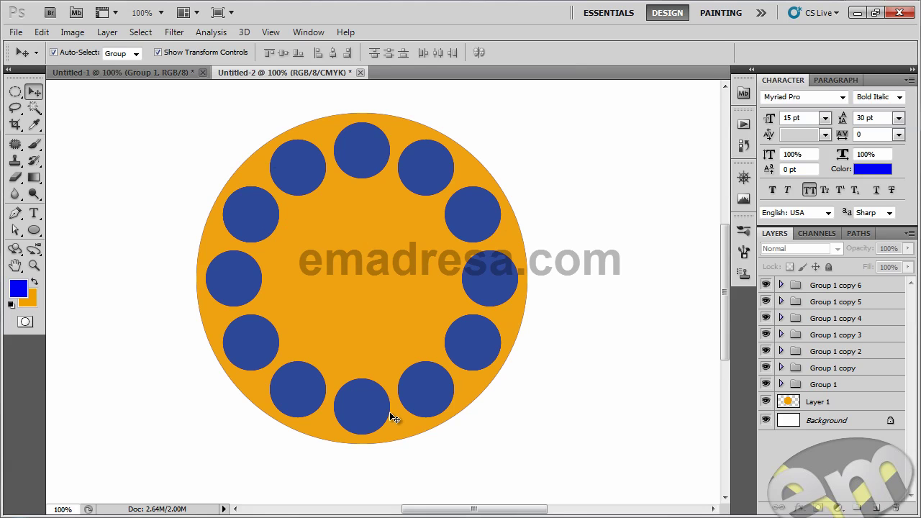
{"action": "left_click", "coordinate": [137, 76]}
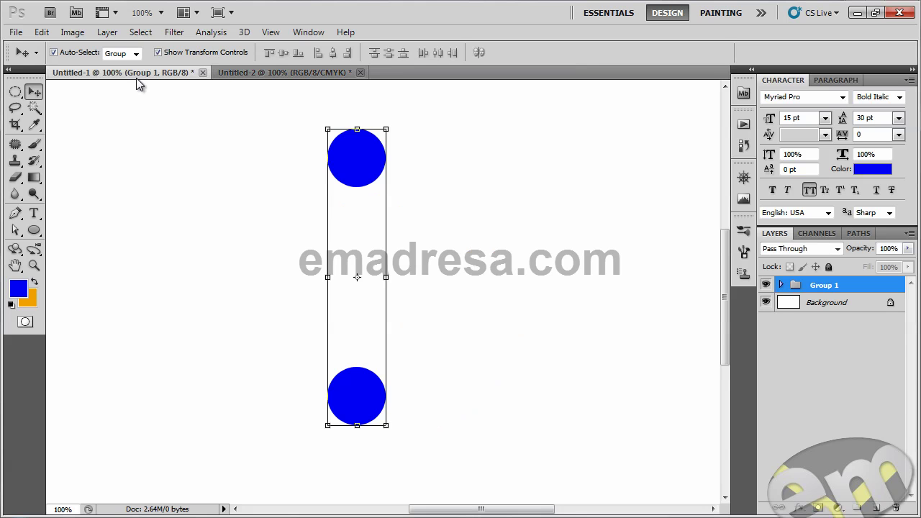
Step: Check that Untitled-1's Group 1 holds the two circle layers, then start a File > New document
{"action": "left_click", "coordinate": [164, 166]}
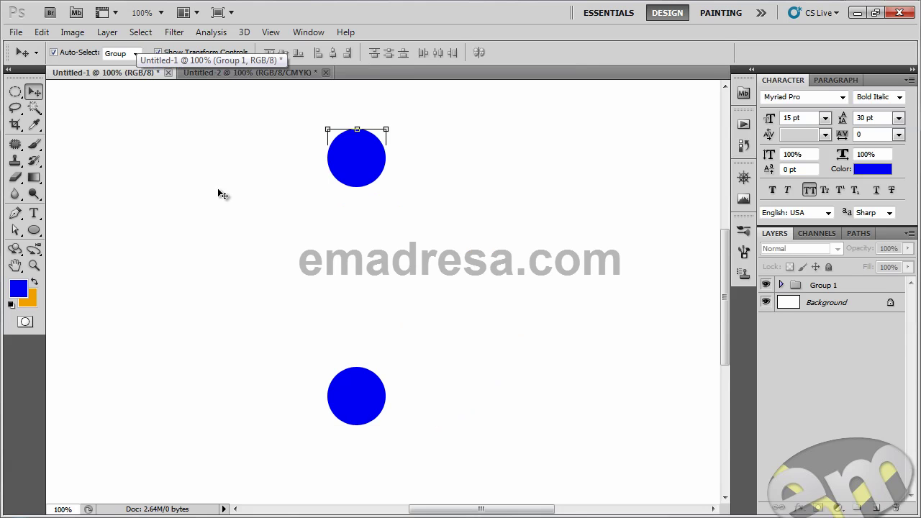
{"action": "left_click", "coordinate": [360, 163]}
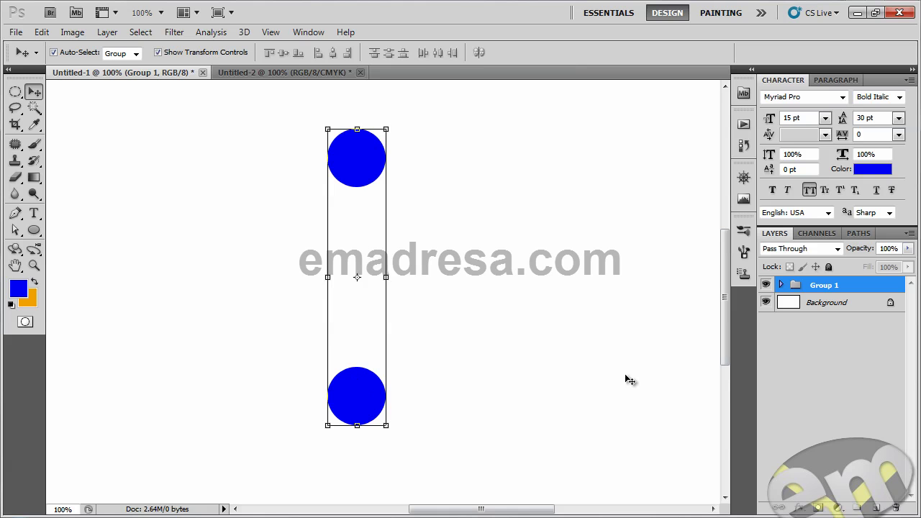
{"action": "left_click", "coordinate": [781, 285]}
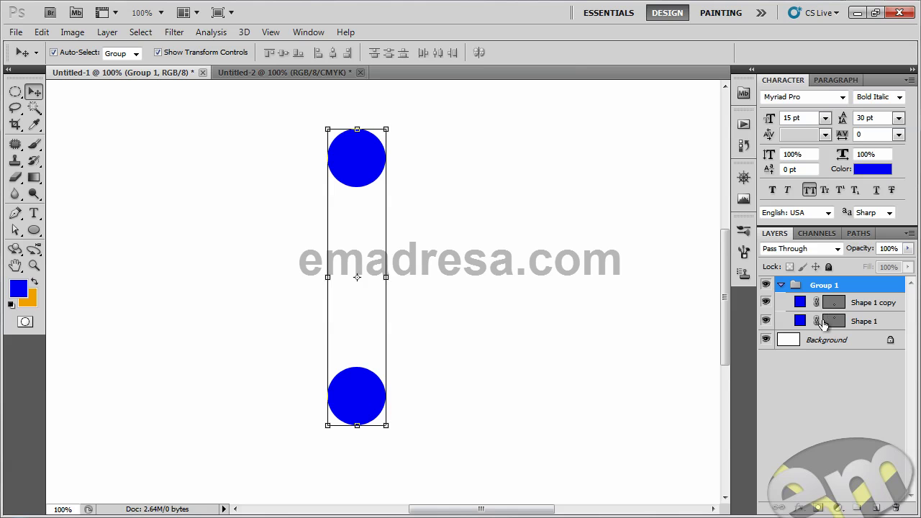
{"action": "left_click", "coordinate": [781, 285]}
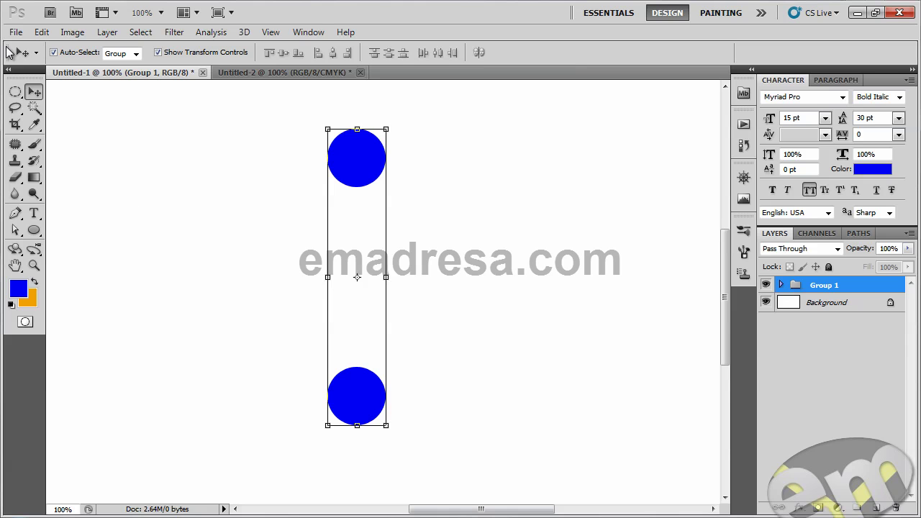
{"action": "left_click", "coordinate": [15, 31]}
{"action": "left_click", "coordinate": [29, 45]}
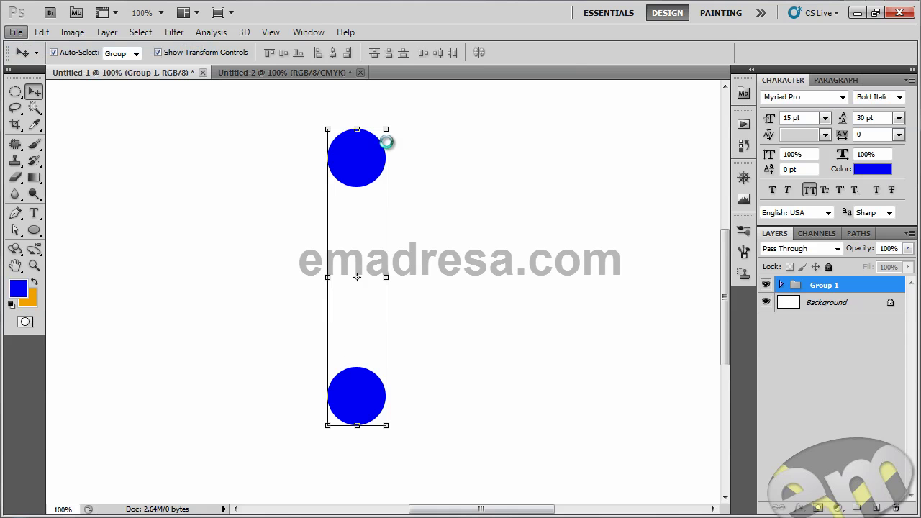
Step: Create the new document, view it at Actual Pixels, and draw a blue circle near the top
{"action": "left_click", "coordinate": [612, 115]}
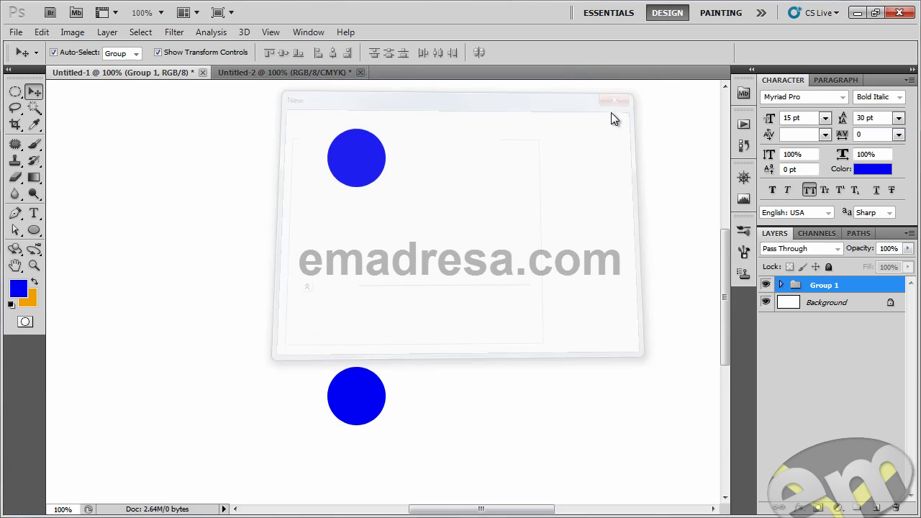
{"action": "left_click", "coordinate": [33, 266]}
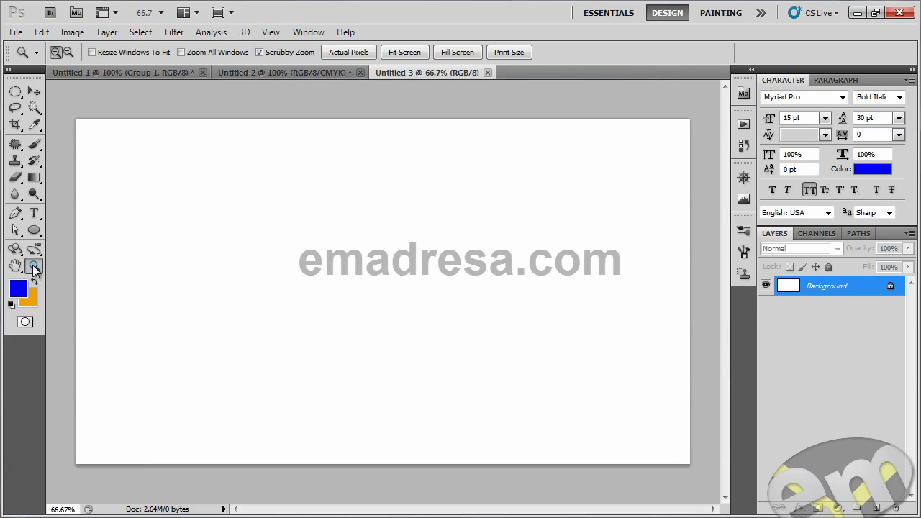
{"action": "left_click", "coordinate": [359, 54]}
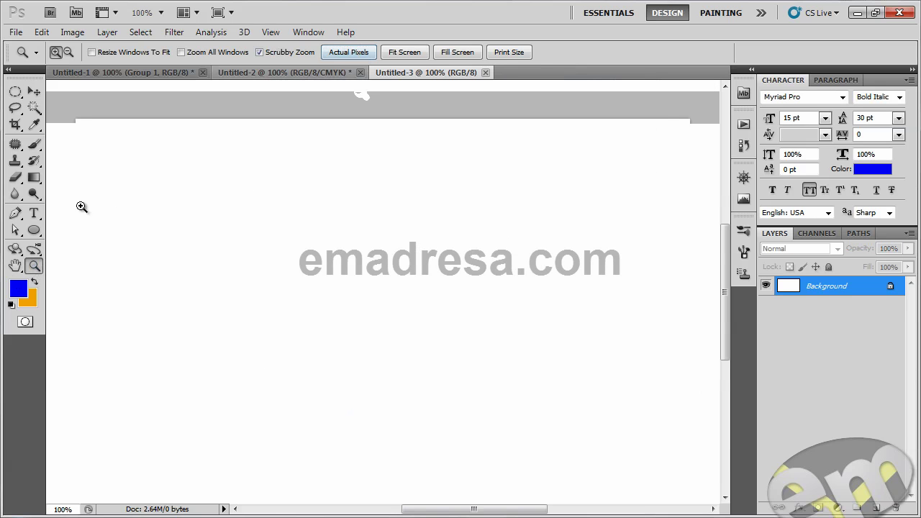
{"action": "left_click", "coordinate": [34, 231]}
{"action": "left_click_drag", "start_coordinate": [313, 124], "coordinate": [386, 179]}
Step: Try an Alt-drag copy of the circle and a move, then undo them
{"action": "left_click", "coordinate": [34, 92]}
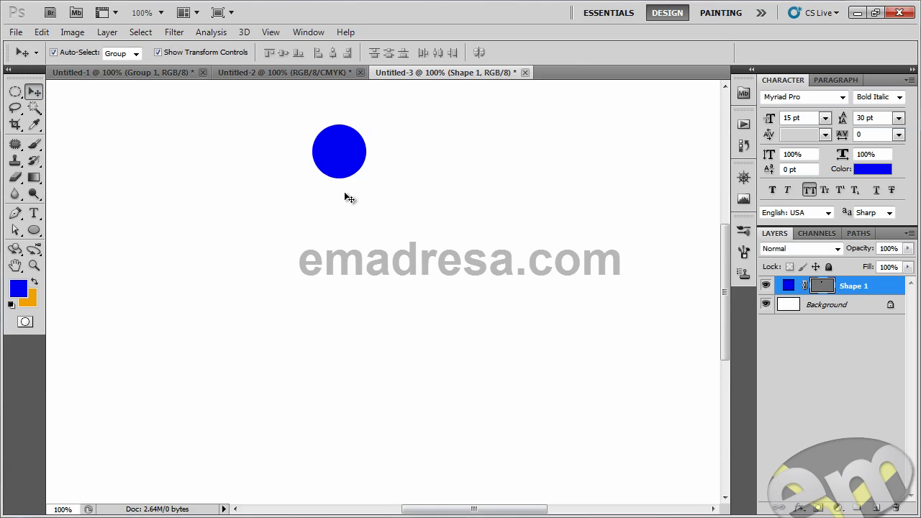
{"action": "left_click_drag", "start_coordinate": [352, 151], "coordinate": [365, 404], "text": "alt"}
{"action": "left_click_drag", "start_coordinate": [411, 423], "coordinate": [309, 128]}
{"action": "mouse_move", "coordinate": [343, 155]}
{"action": "left_mouse_down"}
{"action": "mouse_move", "coordinate": [389, 182]}
{"action": "mouse_move", "coordinate": [382, 168]}
{"action": "left_mouse_up"}
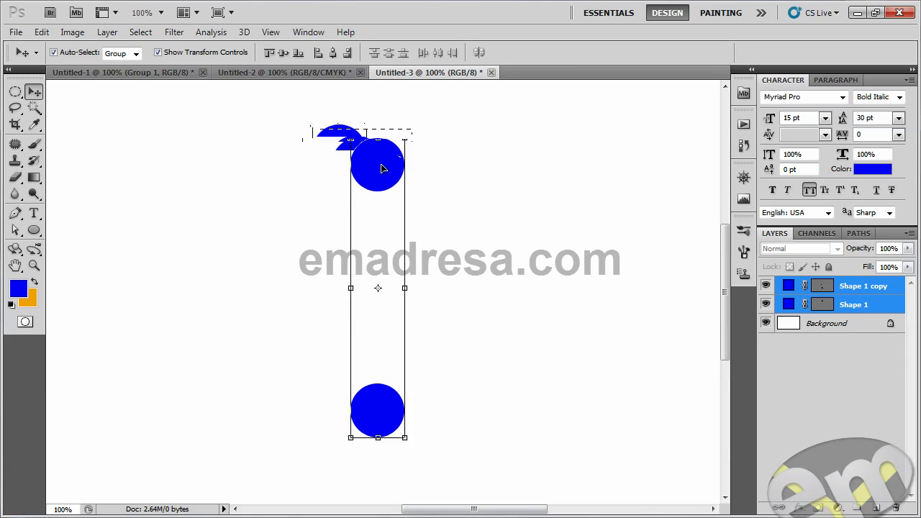
{"action": "key", "text": "ctrl+alt+z"}
{"action": "key", "text": "ctrl+alt+z"}
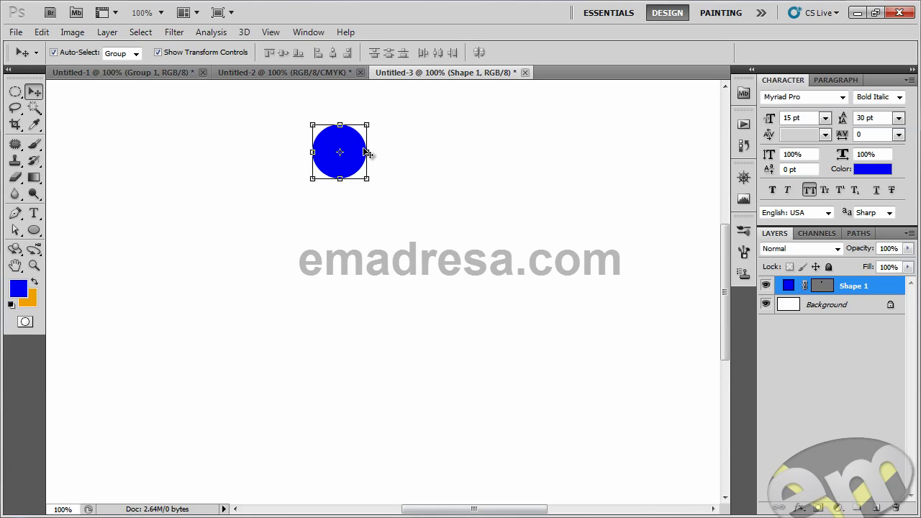
Step: Place a circle copy directly below the original and group both as Group 1
{"action": "mouse_move", "coordinate": [364, 153]}
{"action": "left_mouse_down"}
{"action": "mouse_move", "coordinate": [357, 257]}
{"action": "mouse_move", "coordinate": [385, 314]}
{"action": "left_mouse_up"}
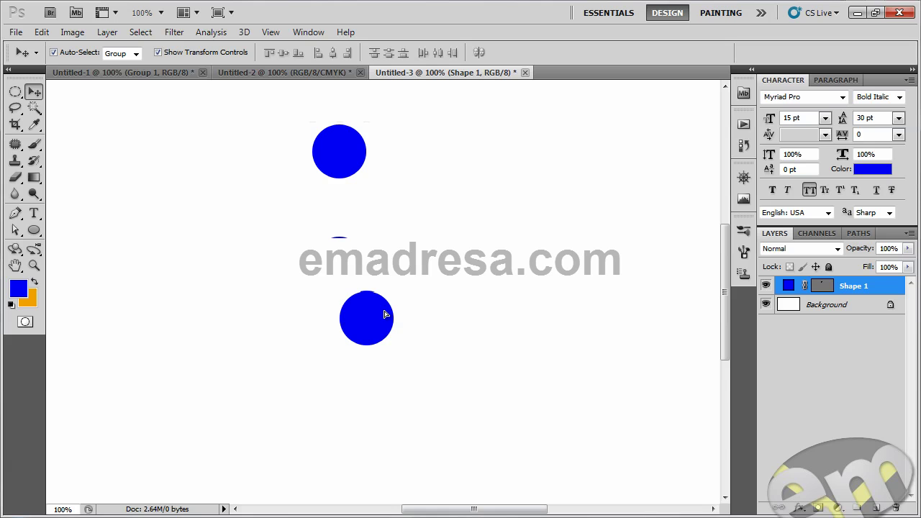
{"action": "left_click_drag", "start_coordinate": [386, 314], "coordinate": [366, 400]}
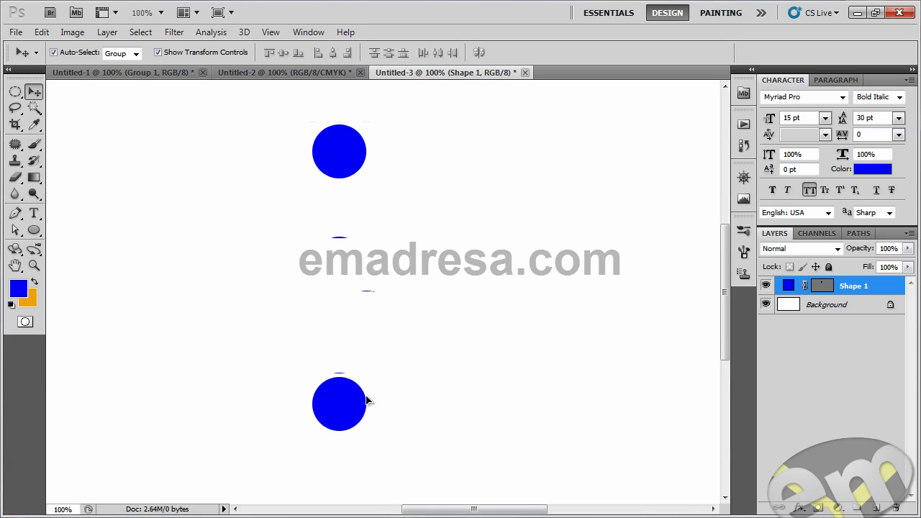
{"action": "left_click_drag", "start_coordinate": [367, 400], "coordinate": [367, 400]}
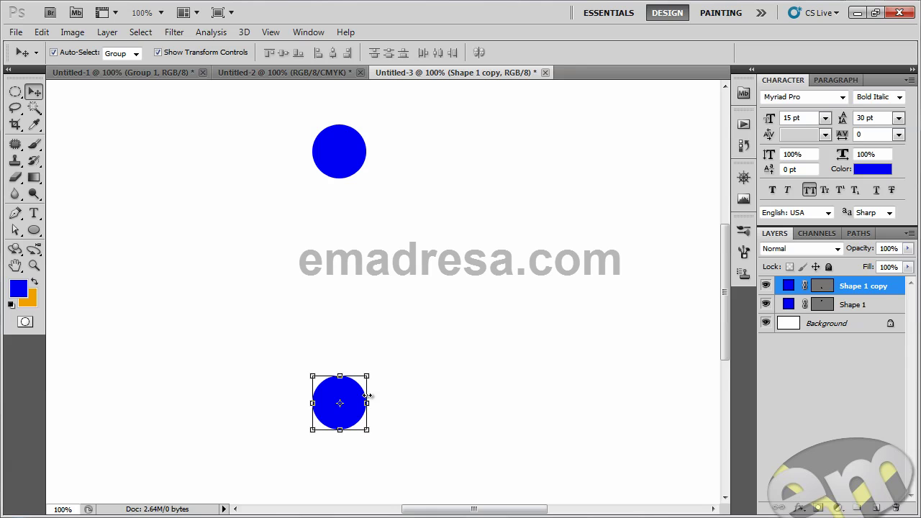
{"action": "left_click_drag", "start_coordinate": [430, 423], "coordinate": [282, 141]}
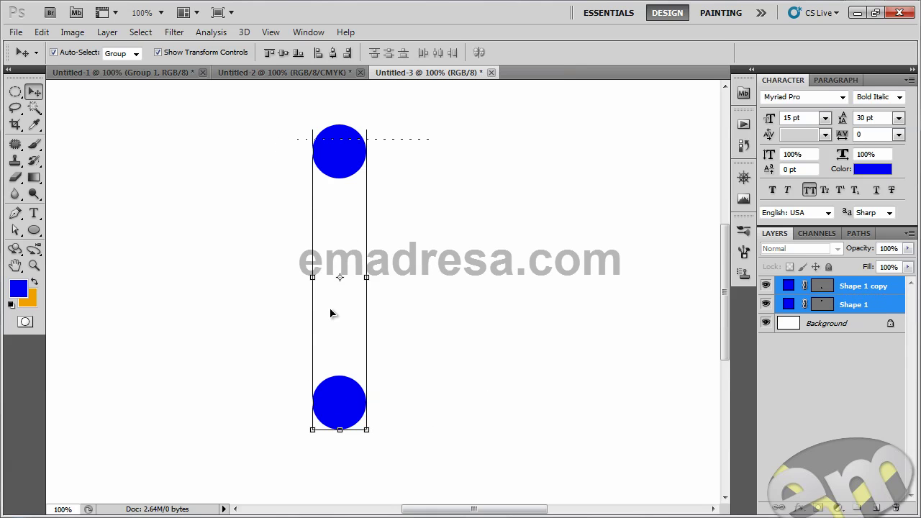
{"action": "key", "text": "ctrl+g"}
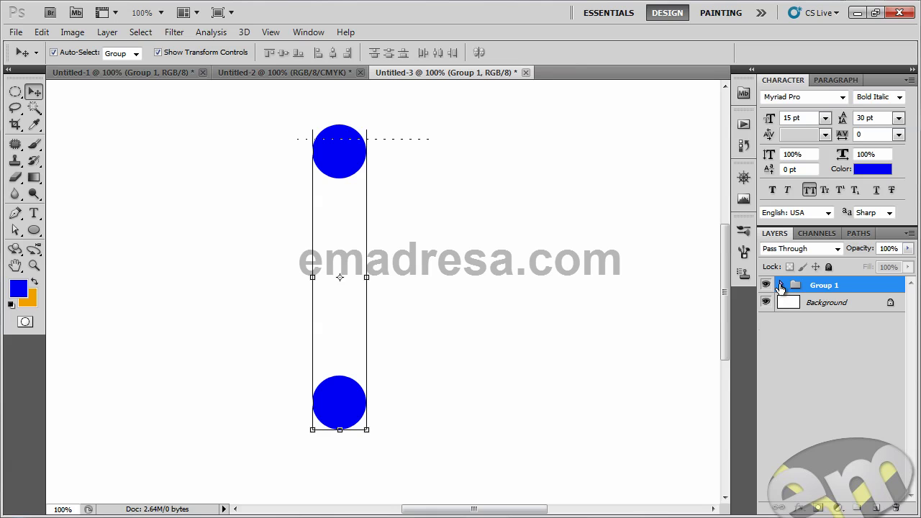
Step: Nudge the grouped circle pair slightly right and down on the canvas
{"action": "left_click", "coordinate": [781, 285]}
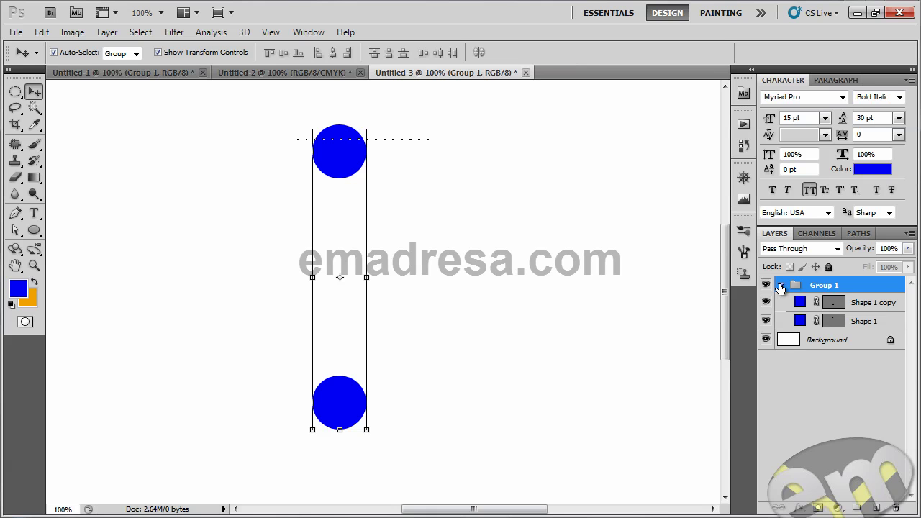
{"action": "left_click", "coordinate": [781, 285]}
{"action": "left_click_drag", "start_coordinate": [355, 169], "coordinate": [385, 178]}
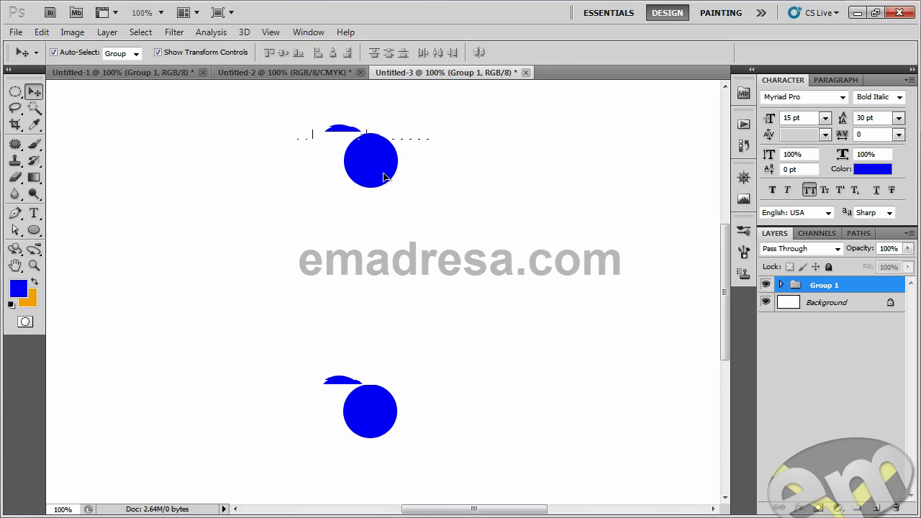
{"action": "left_click_drag", "start_coordinate": [383, 177], "coordinate": [384, 180]}
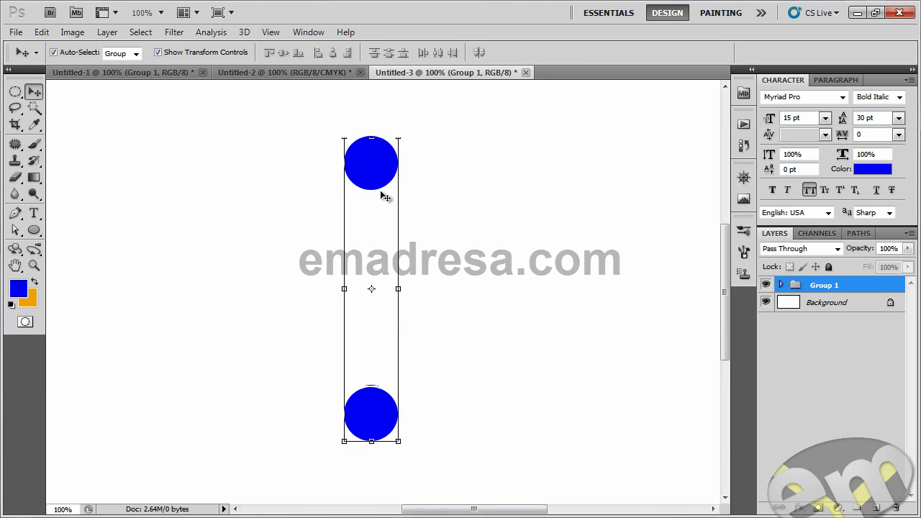
Step: Try Auto-Select Layer mode by moving the top circle, then undo the move
{"action": "left_click", "coordinate": [133, 55]}
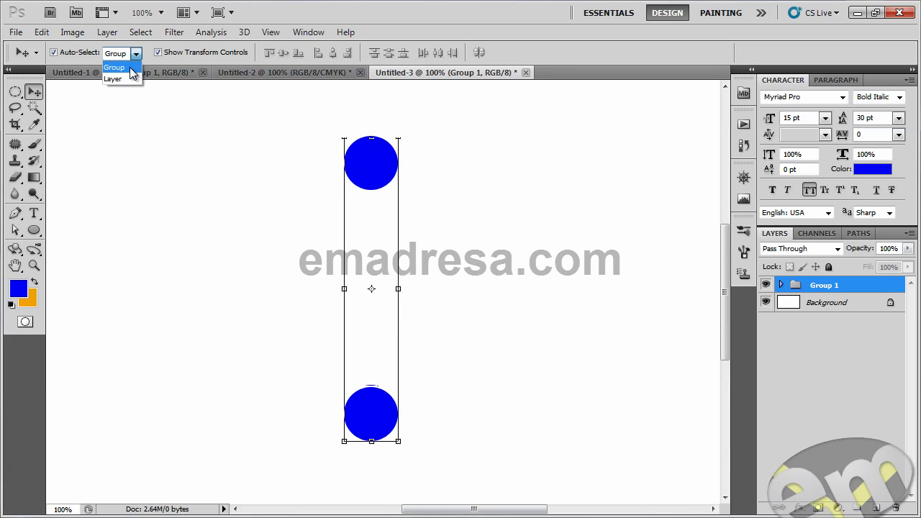
{"action": "left_click", "coordinate": [133, 69]}
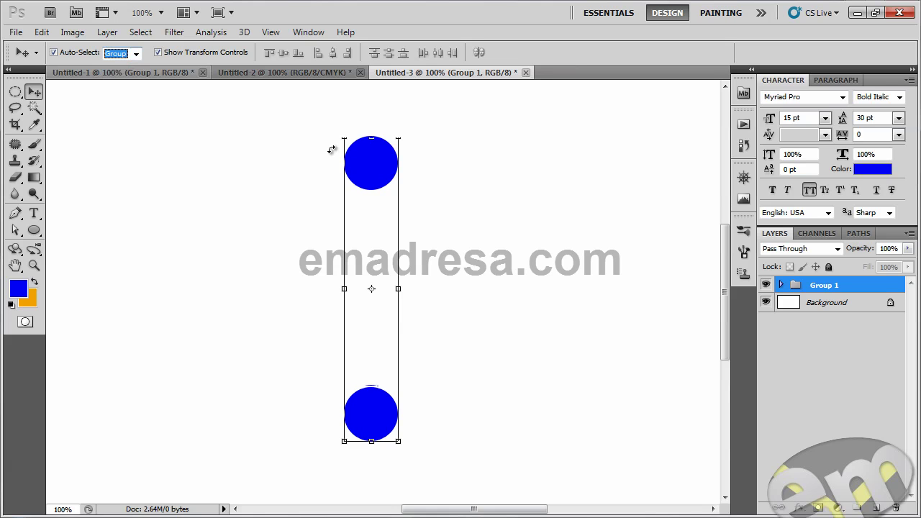
{"action": "left_click", "coordinate": [134, 54]}
{"action": "left_click", "coordinate": [132, 79]}
{"action": "left_click", "coordinate": [411, 150]}
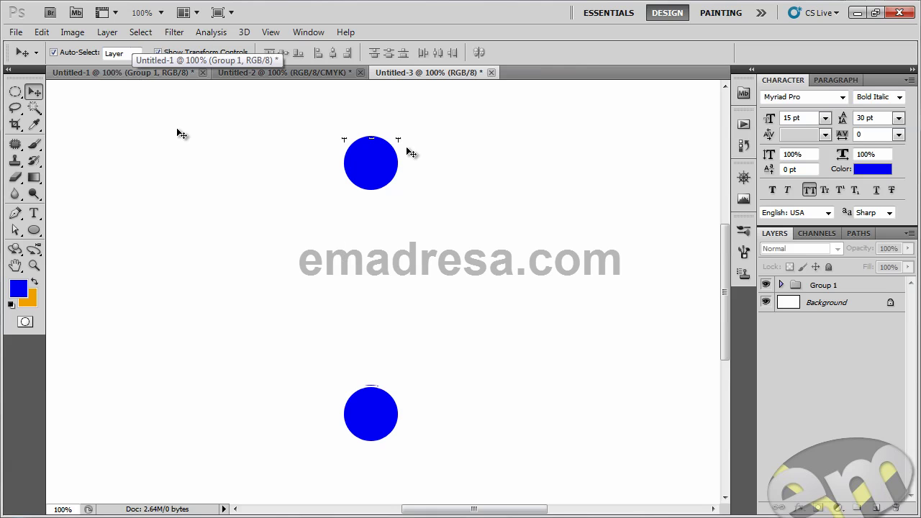
{"action": "left_click_drag", "start_coordinate": [375, 157], "coordinate": [268, 165]}
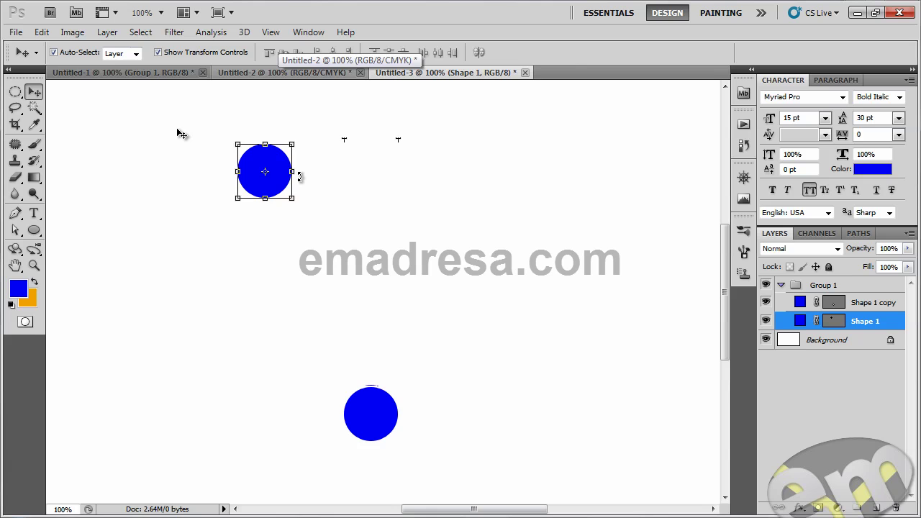
{"action": "key", "text": "ctrl+z"}
Step: Set Auto-Select back to Group and duplicate Group 1 as Group 1 copy
{"action": "left_click", "coordinate": [134, 53]}
{"action": "left_click", "coordinate": [183, 125]}
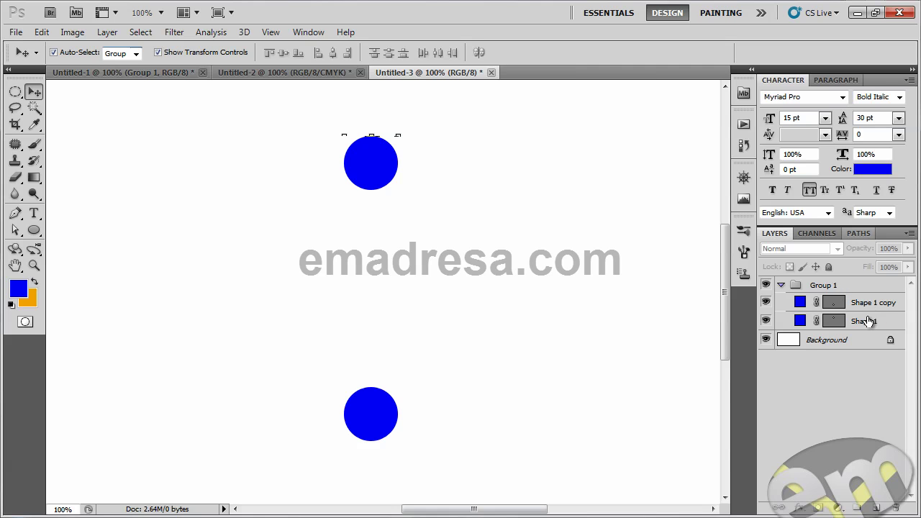
{"action": "left_click", "coordinate": [139, 56]}
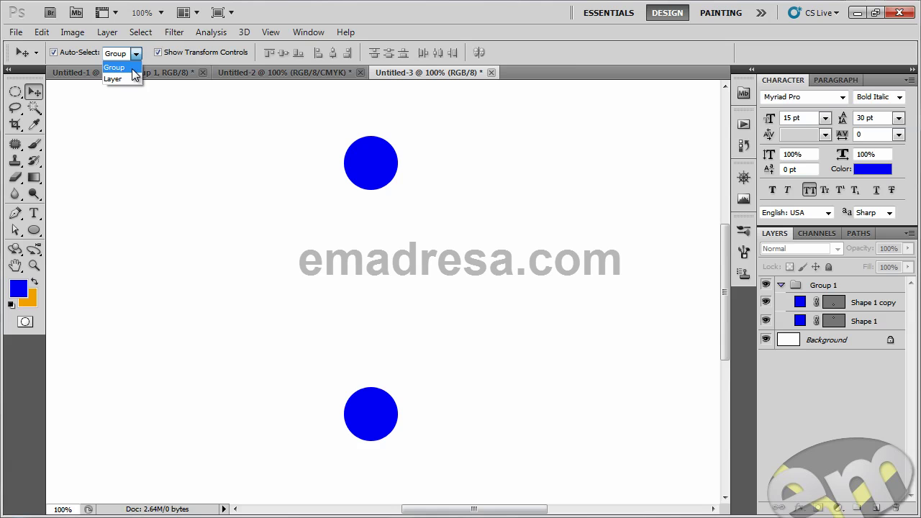
{"action": "left_click", "coordinate": [788, 282]}
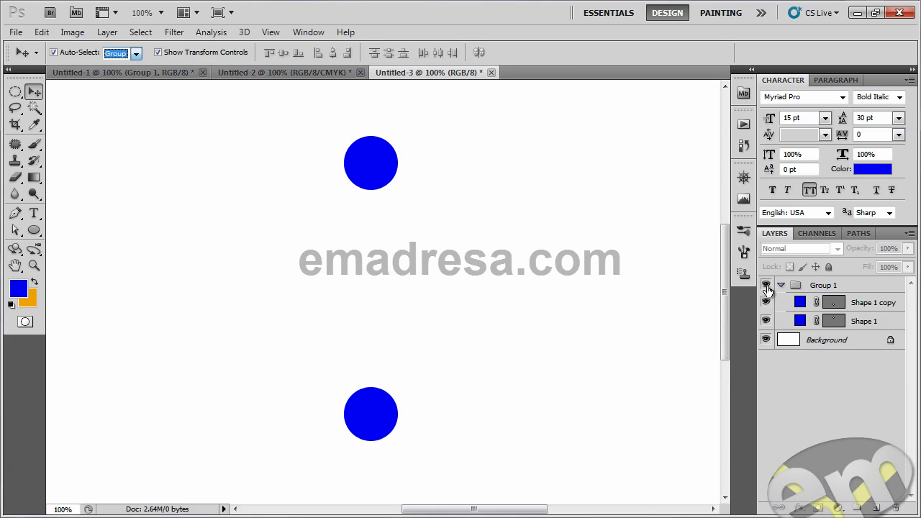
{"action": "left_click", "coordinate": [782, 285]}
{"action": "mouse_move", "coordinate": [863, 292]}
{"action": "left_mouse_down"}
{"action": "mouse_move", "coordinate": [877, 371]}
{"action": "mouse_move", "coordinate": [878, 508]}
{"action": "left_mouse_up"}
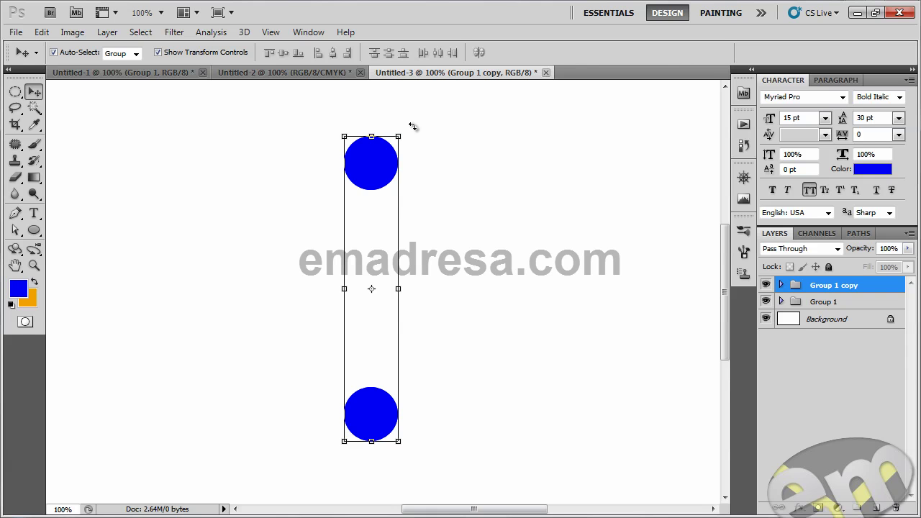
Step: Rotate Group 1 copy 30° and add Group 1 copy 2 rotated another 30°
{"action": "key", "text": "ctrl+t"}
{"action": "left_click_drag", "start_coordinate": [466, 157], "coordinate": [471, 172]}
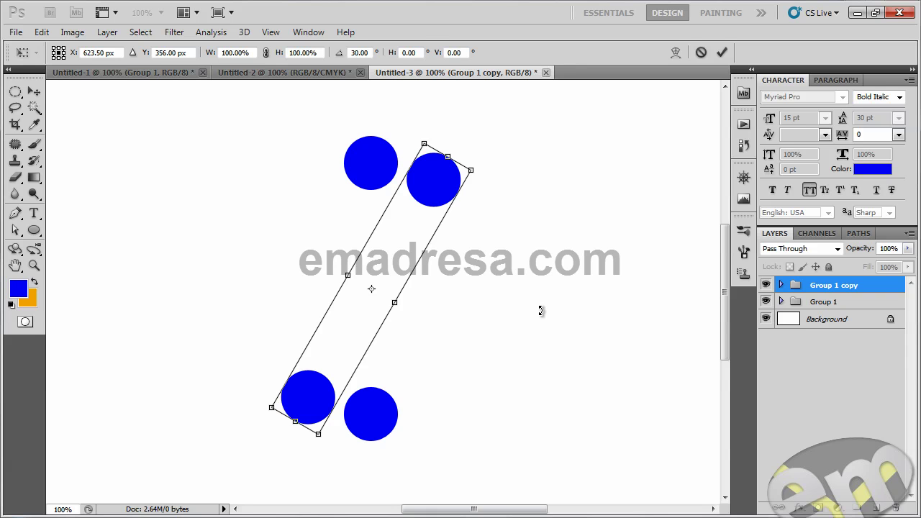
{"action": "key", "text": "Escape"}
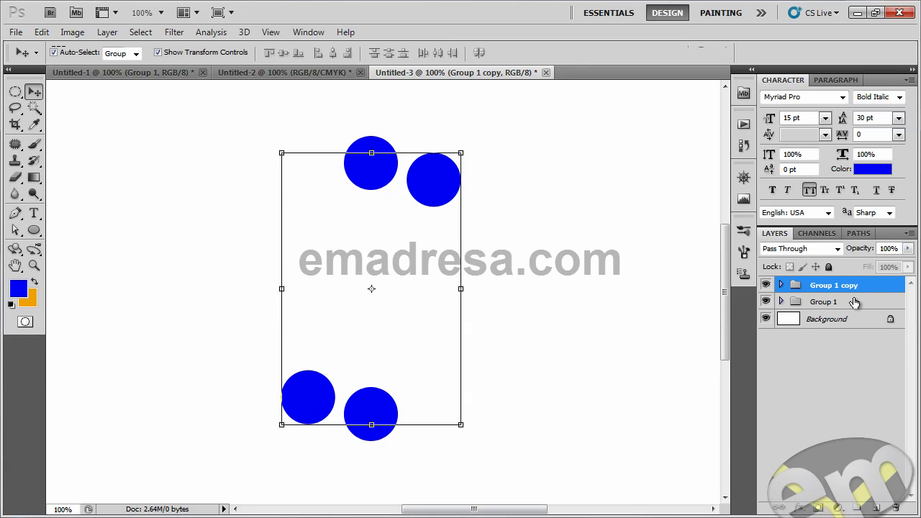
{"action": "left_click_drag", "start_coordinate": [862, 288], "coordinate": [883, 507]}
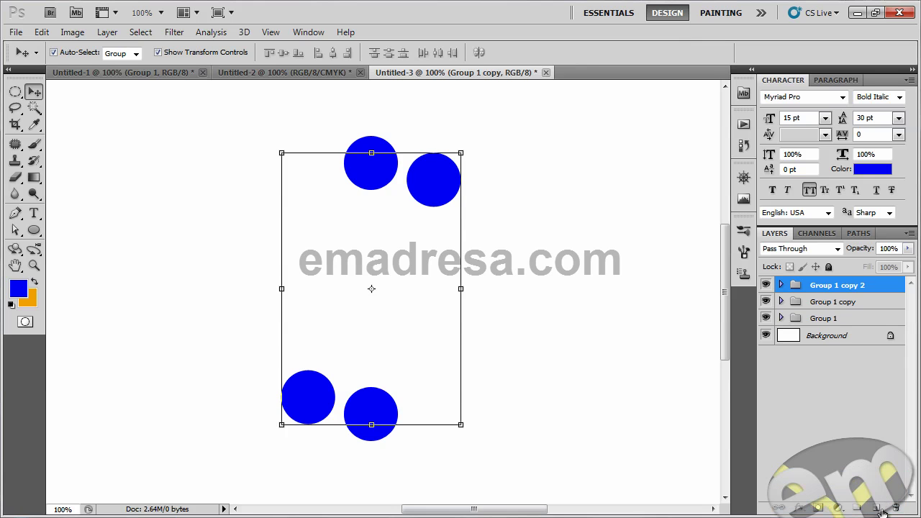
{"action": "key", "text": "ctrl+t"}
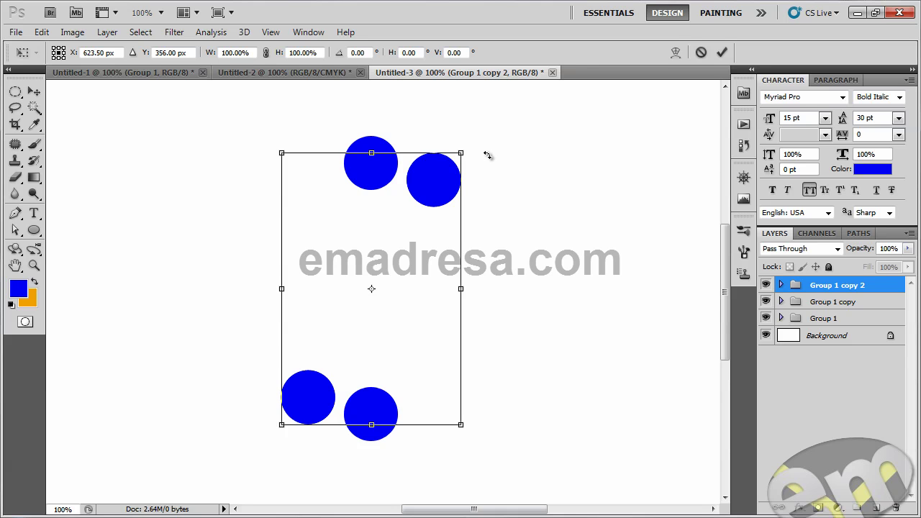
{"action": "left_click_drag", "start_coordinate": [494, 163], "coordinate": [527, 214]}
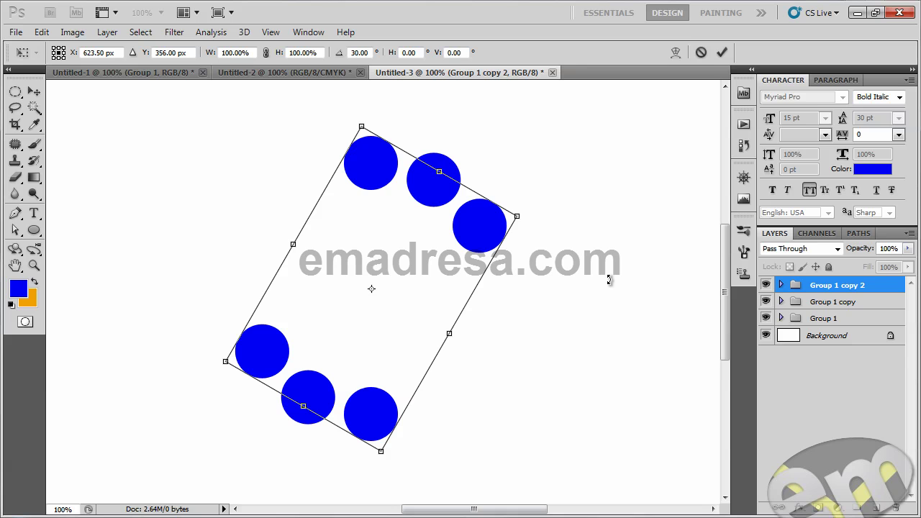
{"action": "key", "text": "Return"}
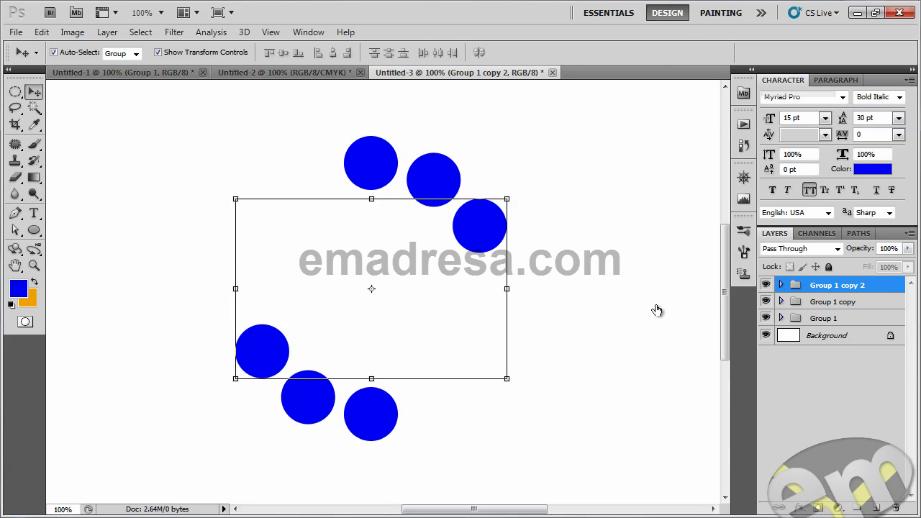
Step: Add Group 1 copy 3 and copy 4, each rotated a further 30°
{"action": "left_click_drag", "start_coordinate": [876, 285], "coordinate": [879, 506]}
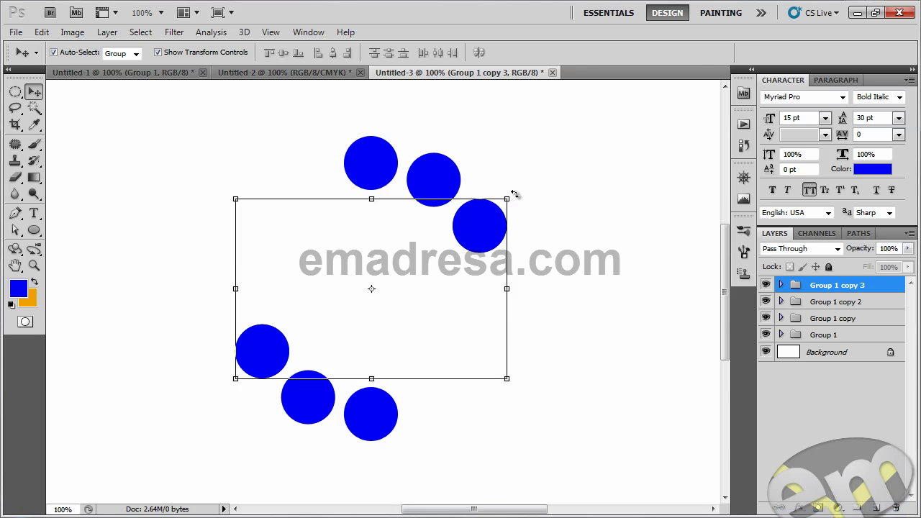
{"action": "left_click_drag", "start_coordinate": [530, 201], "coordinate": [562, 283]}
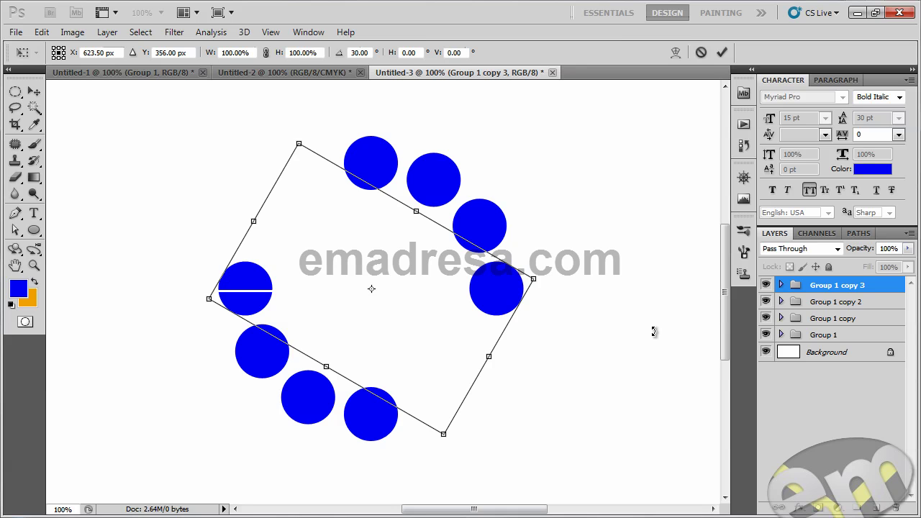
{"action": "key", "text": "Escape"}
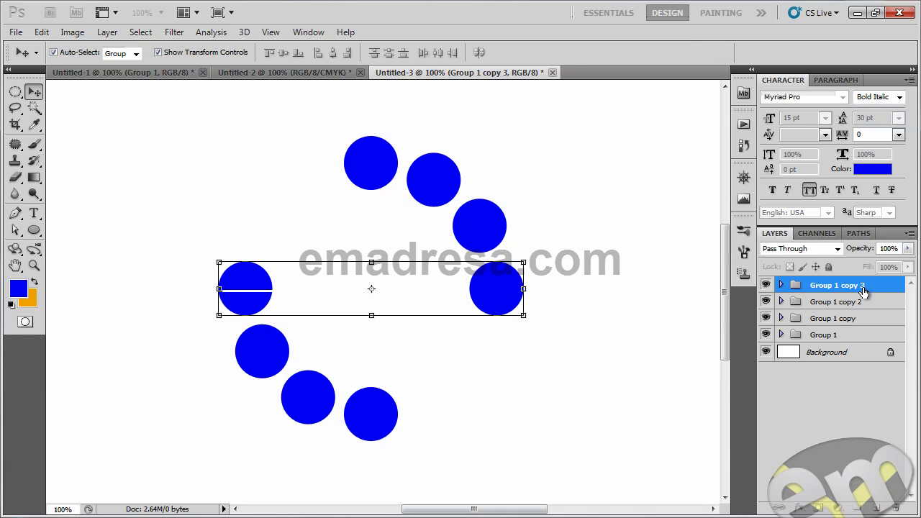
{"action": "left_click_drag", "start_coordinate": [874, 287], "coordinate": [880, 504]}
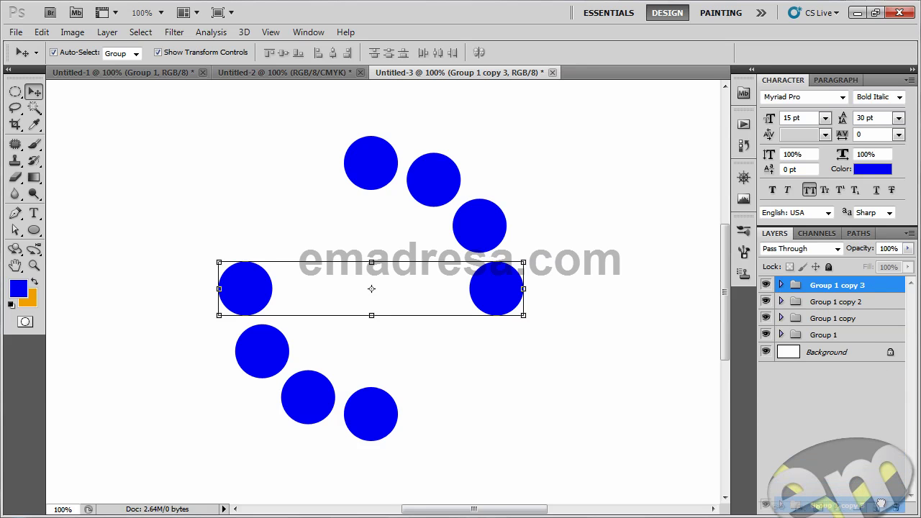
{"action": "left_click_drag", "start_coordinate": [879, 506], "coordinate": [877, 507]}
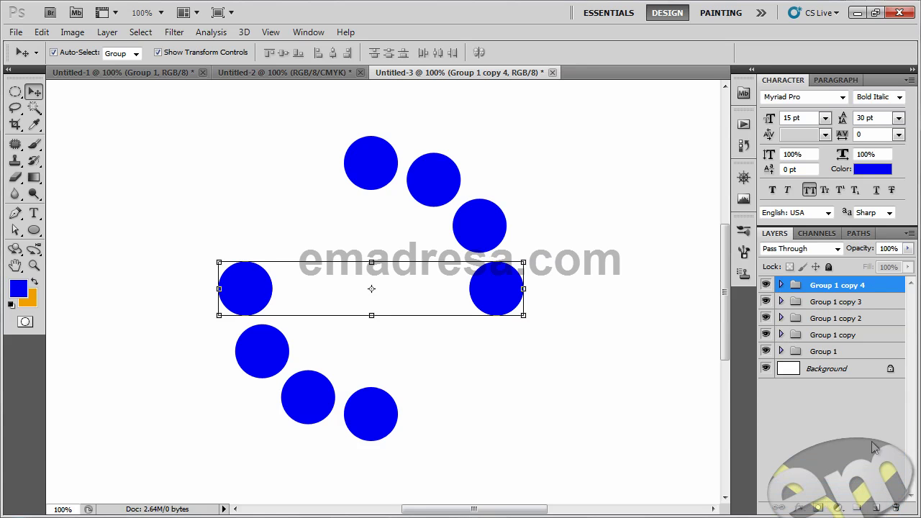
{"action": "left_click", "coordinate": [540, 321]}
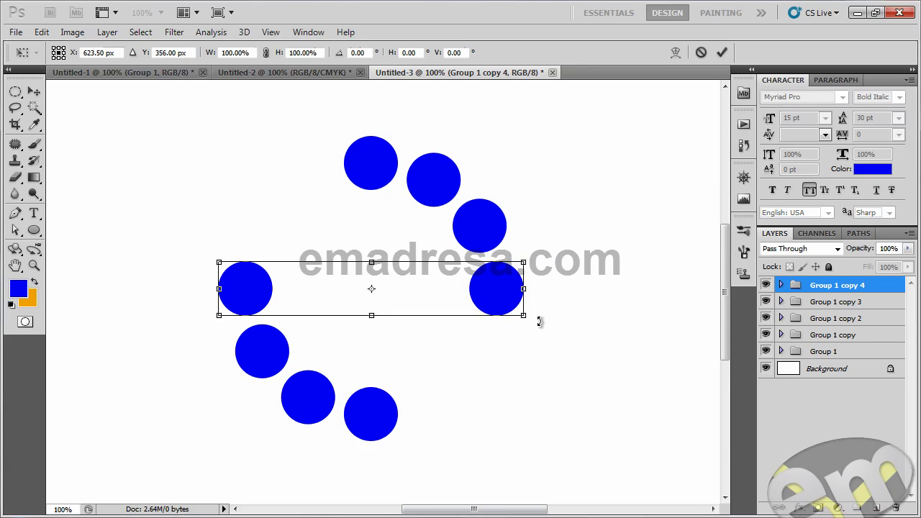
{"action": "left_click_drag", "start_coordinate": [533, 334], "coordinate": [491, 381]}
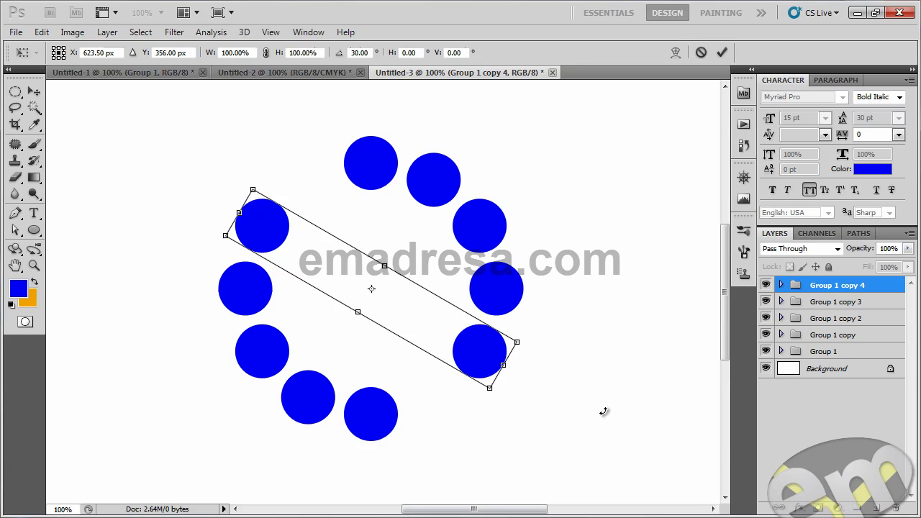
{"action": "key", "text": "Return"}
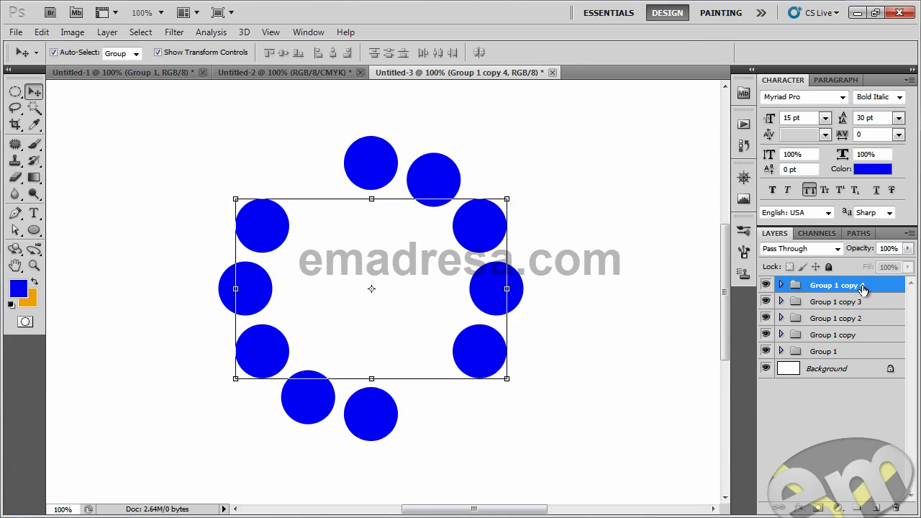
Step: Add Group 1 copy 5 rotated another 30° to close the ring of twelve circles
{"action": "mouse_move", "coordinate": [864, 287]}
{"action": "left_mouse_down"}
{"action": "mouse_move", "coordinate": [883, 425]}
{"action": "mouse_move", "coordinate": [877, 508]}
{"action": "left_mouse_up"}
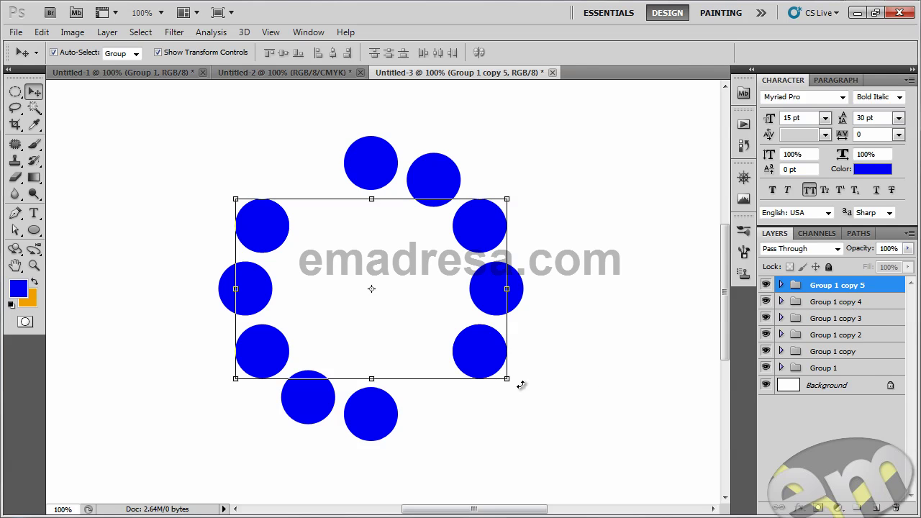
{"action": "left_click_drag", "start_coordinate": [520, 385], "coordinate": [452, 430]}
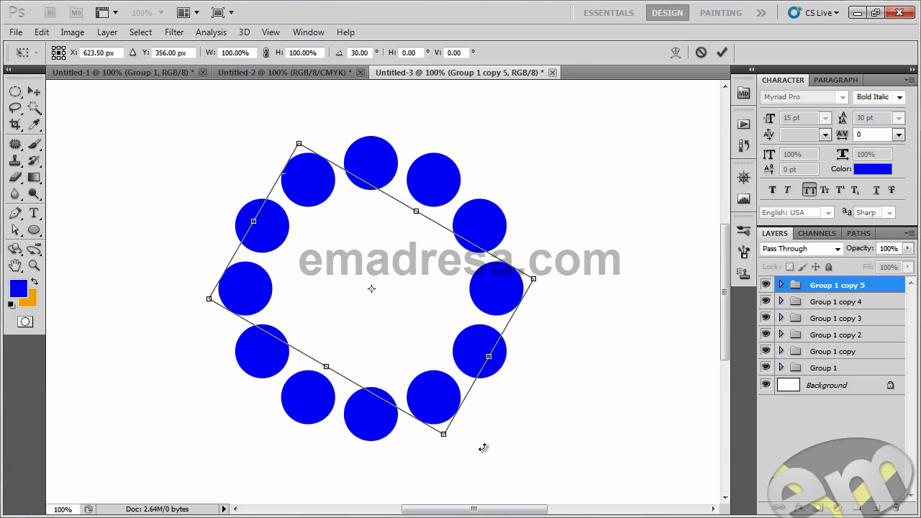
{"action": "key", "text": "Return"}
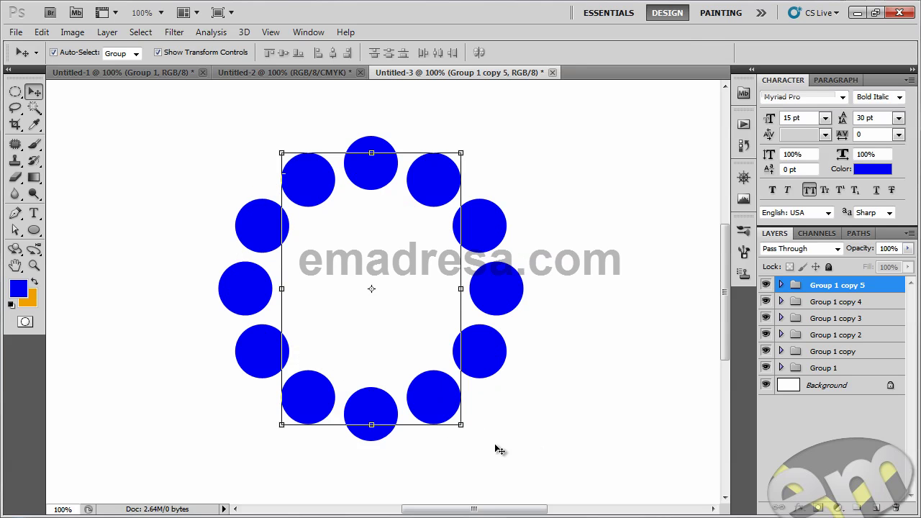
{"action": "left_click", "coordinate": [535, 443]}
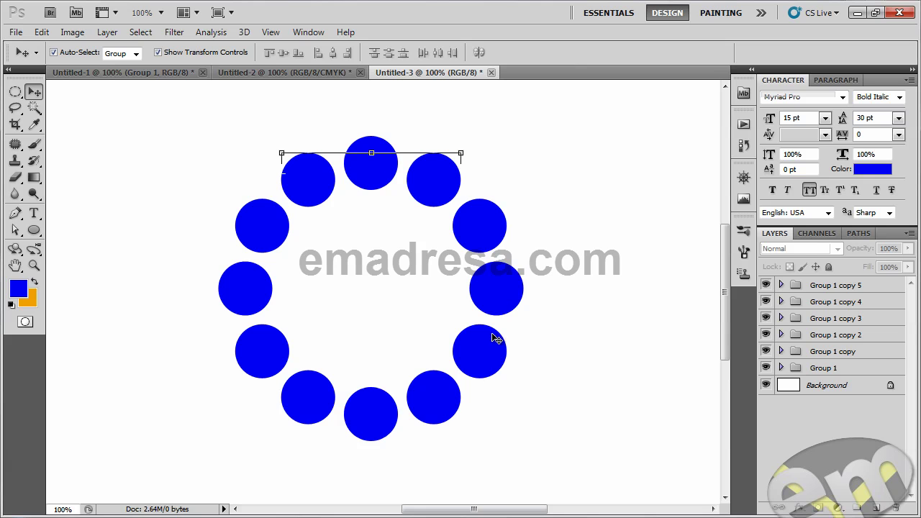
Step: Select all six circle groups and scale the whole ring down to 66.51%
{"action": "left_click_drag", "start_coordinate": [309, 402], "coordinate": [288, 165]}
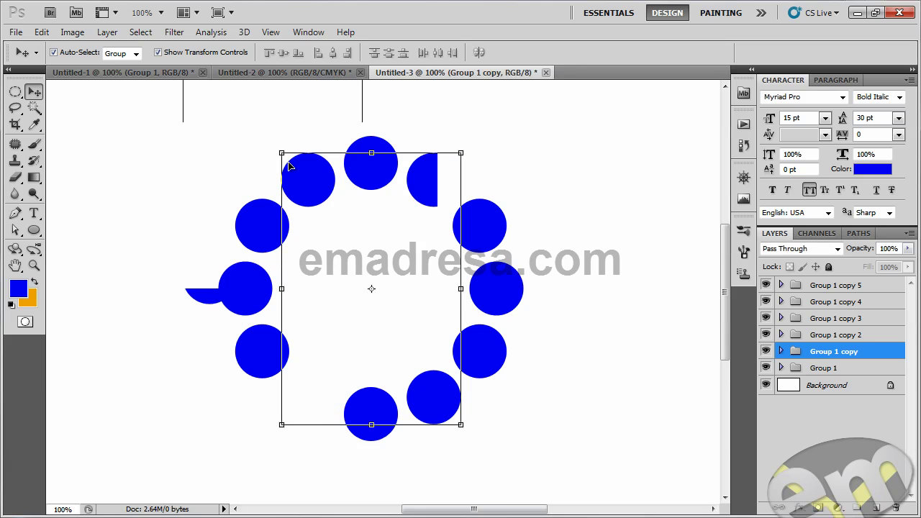
{"action": "left_click", "coordinate": [175, 180]}
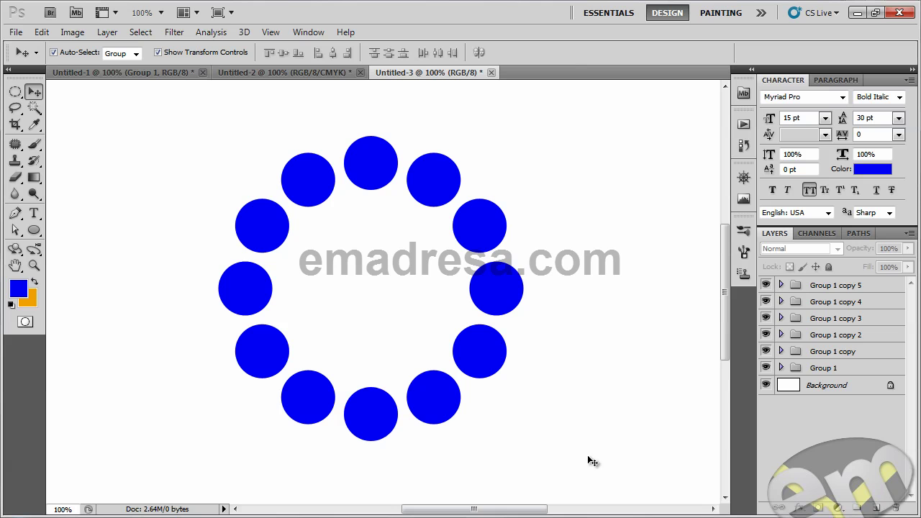
{"action": "mouse_move", "coordinate": [591, 458]}
{"action": "left_mouse_down"}
{"action": "mouse_move", "coordinate": [257, 232]}
{"action": "mouse_move", "coordinate": [201, 135]}
{"action": "left_mouse_up"}
{"action": "key", "text": "ctrl+t"}
{"action": "left_click_drag", "start_coordinate": [525, 137], "coordinate": [481, 191]}
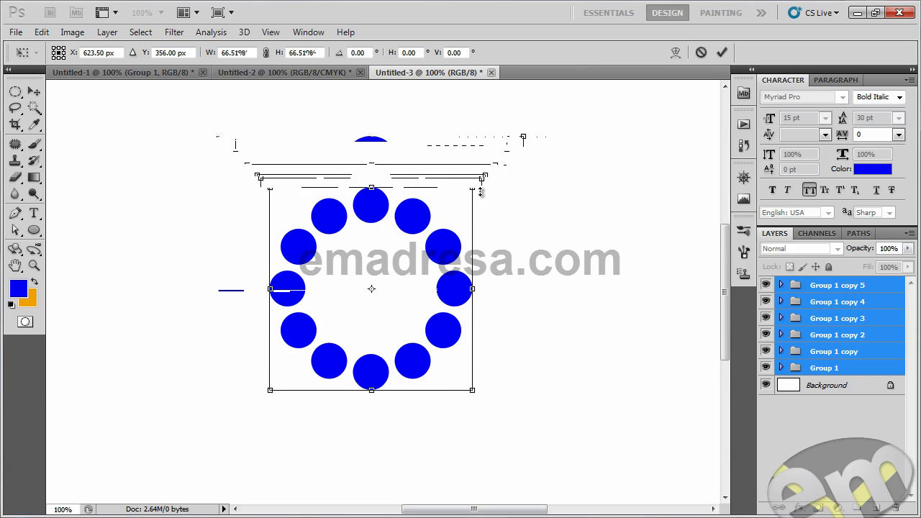
{"action": "key", "text": "Return"}
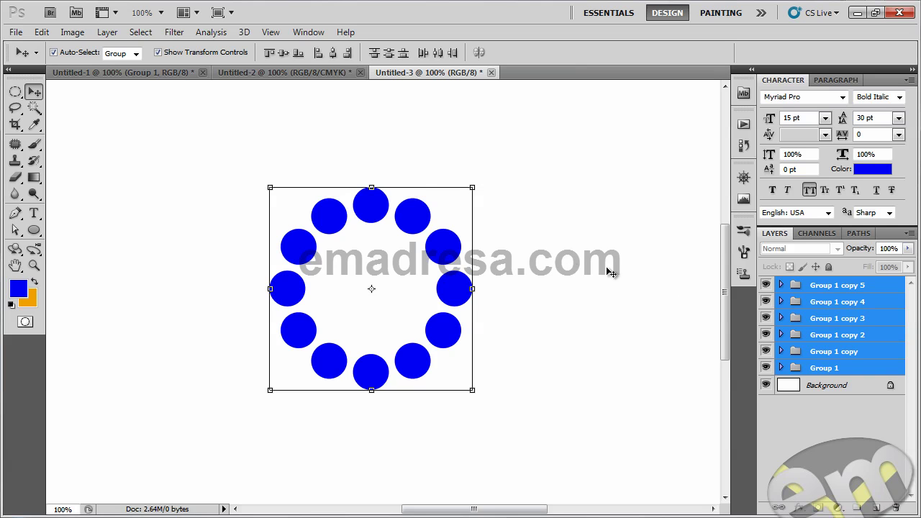
{"action": "left_click", "coordinate": [622, 358]}
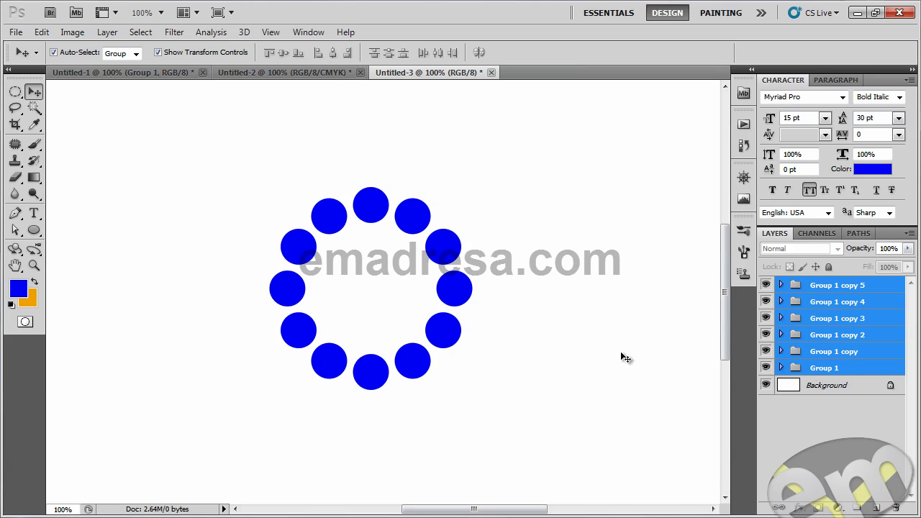
Step: Ungroup Group 1, Group 1 copy, and Group 1 copy 2 into separate circle layers
{"action": "left_click", "coordinate": [835, 368]}
{"action": "left_click", "coordinate": [781, 368]}
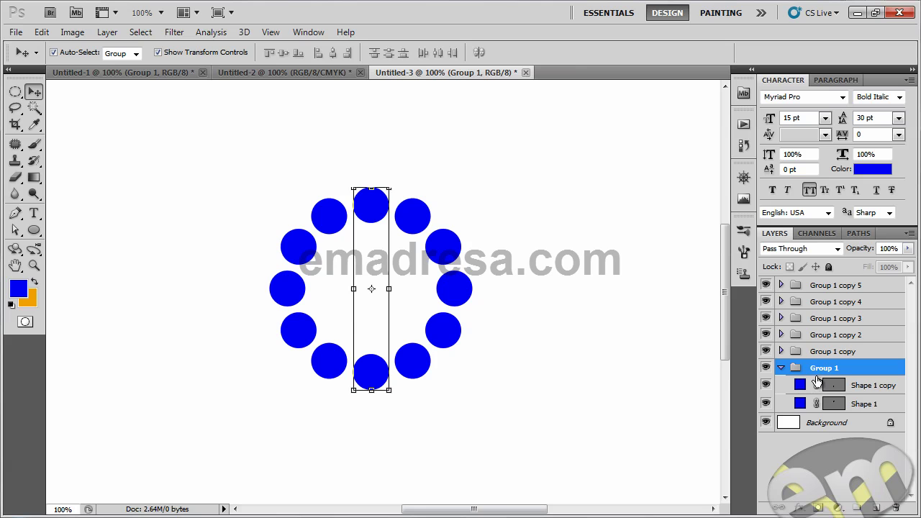
{"action": "right_click", "coordinate": [821, 373]}
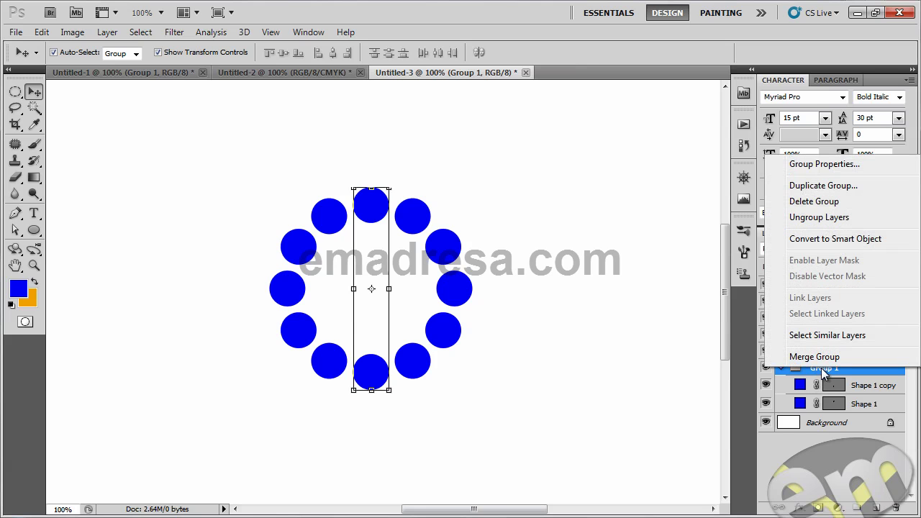
{"action": "left_click", "coordinate": [839, 219]}
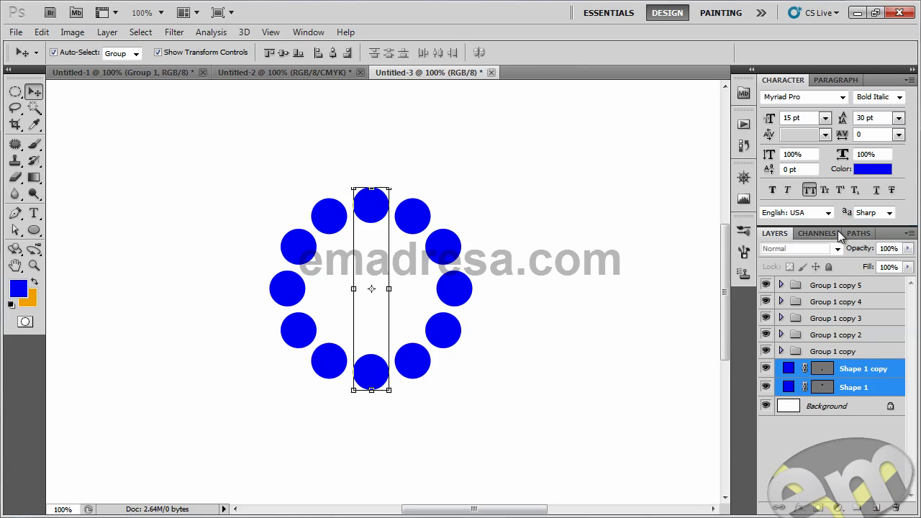
{"action": "left_click", "coordinate": [841, 352]}
{"action": "right_click", "coordinate": [885, 355]}
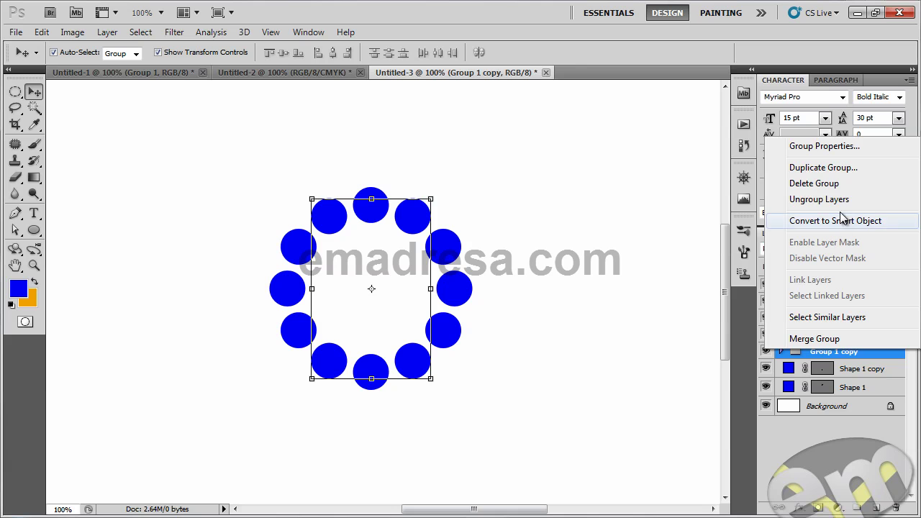
{"action": "left_click", "coordinate": [842, 199]}
{"action": "left_click", "coordinate": [876, 336]}
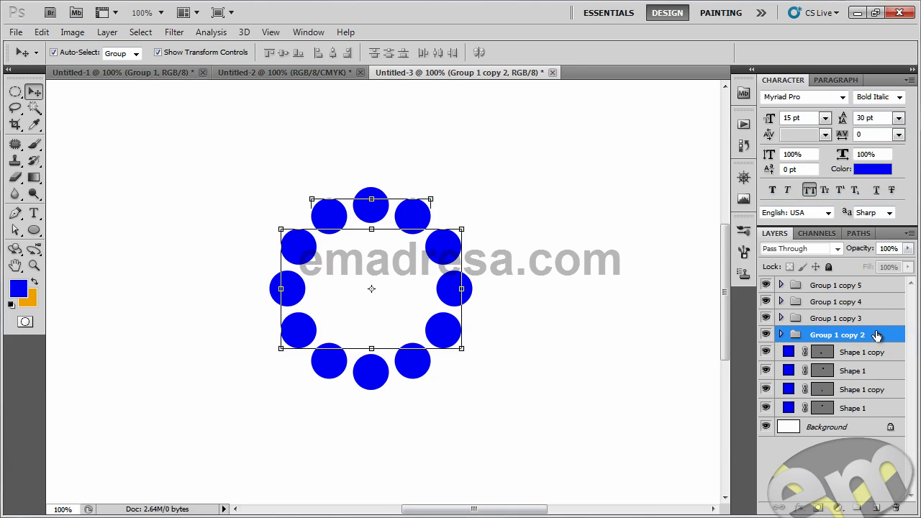
{"action": "right_click", "coordinate": [877, 335]}
{"action": "left_click", "coordinate": [842, 180]}
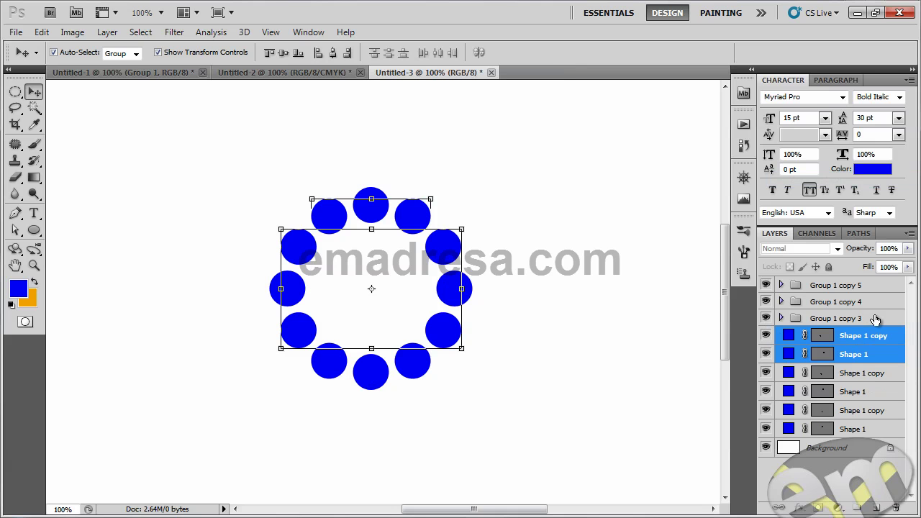
Step: Ungroup Group 1 copy 3, copy 4, and copy 5 into separate circle layers
{"action": "left_click", "coordinate": [873, 318]}
{"action": "right_click", "coordinate": [874, 318]}
{"action": "left_click", "coordinate": [812, 168]}
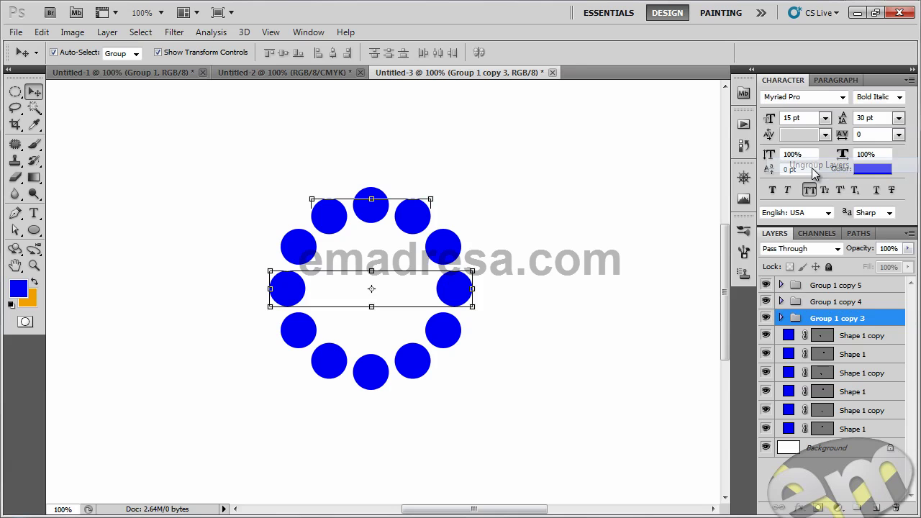
{"action": "left_click", "coordinate": [866, 301]}
{"action": "right_click", "coordinate": [866, 301]}
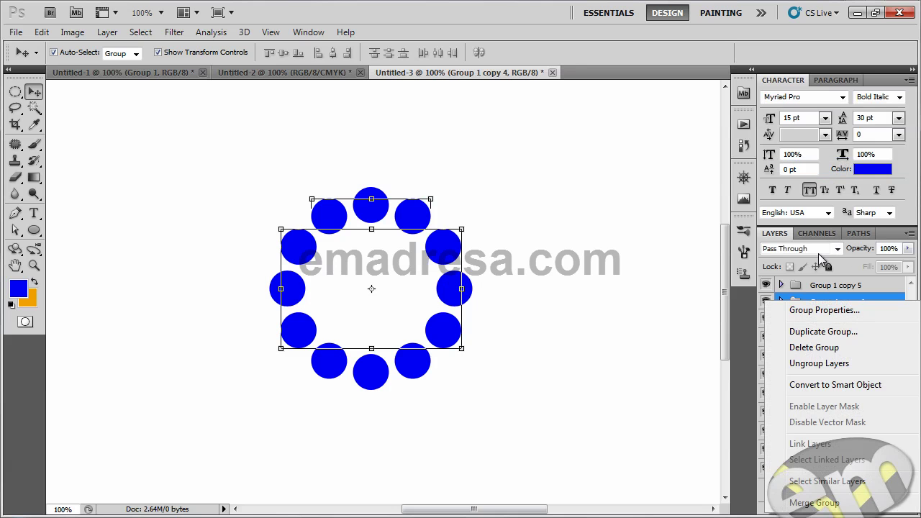
{"action": "left_click", "coordinate": [821, 364]}
{"action": "left_click", "coordinate": [867, 285]}
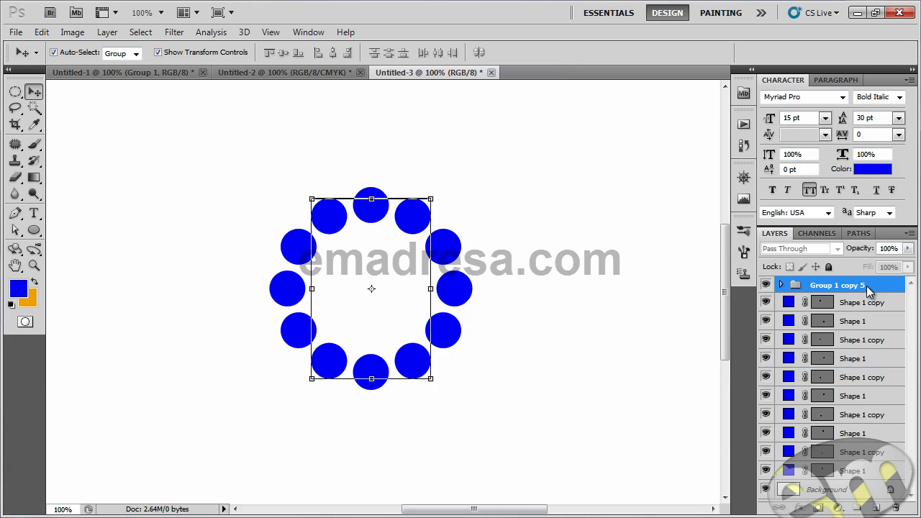
{"action": "right_click", "coordinate": [867, 286]}
{"action": "left_click", "coordinate": [821, 348]}
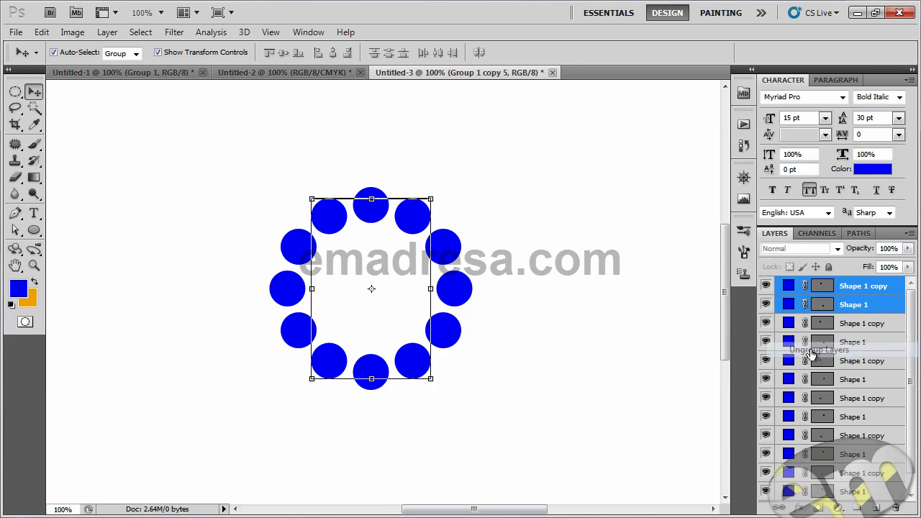
Step: Marquee-select all twelve circle layers to check them, then pick the Elliptical Marquee tool
{"action": "left_click", "coordinate": [628, 329]}
{"action": "scroll", "coordinate": [914, 317], "scroll_direction": "down", "scroll_amount": 1}
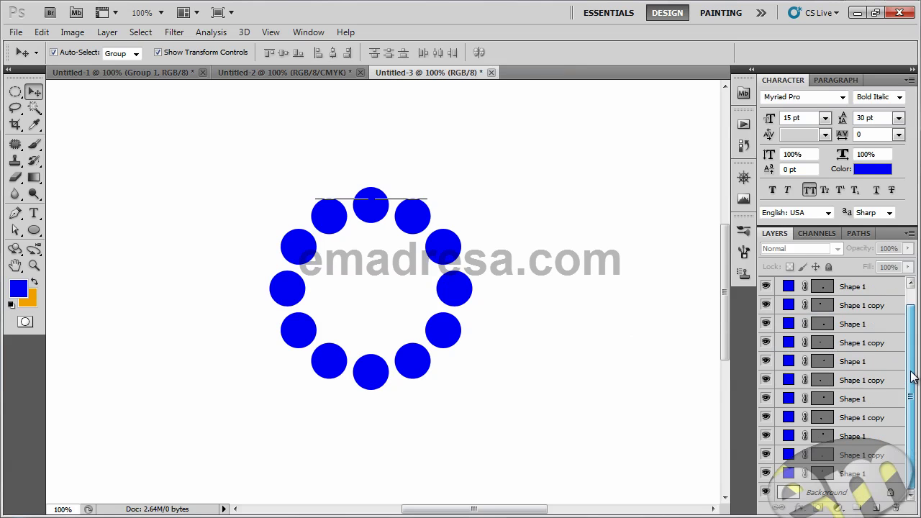
{"action": "scroll", "coordinate": [914, 331], "scroll_direction": "up", "scroll_amount": 1}
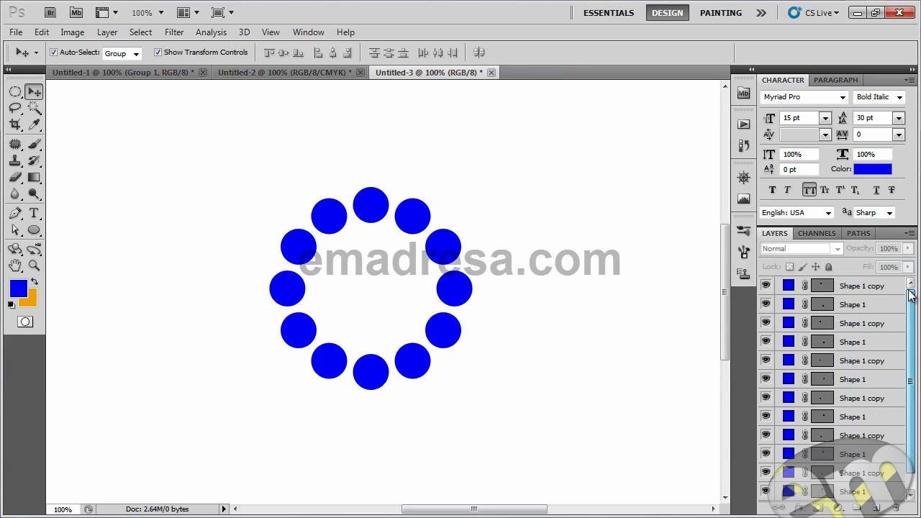
{"action": "left_click_drag", "start_coordinate": [913, 295], "coordinate": [908, 292]}
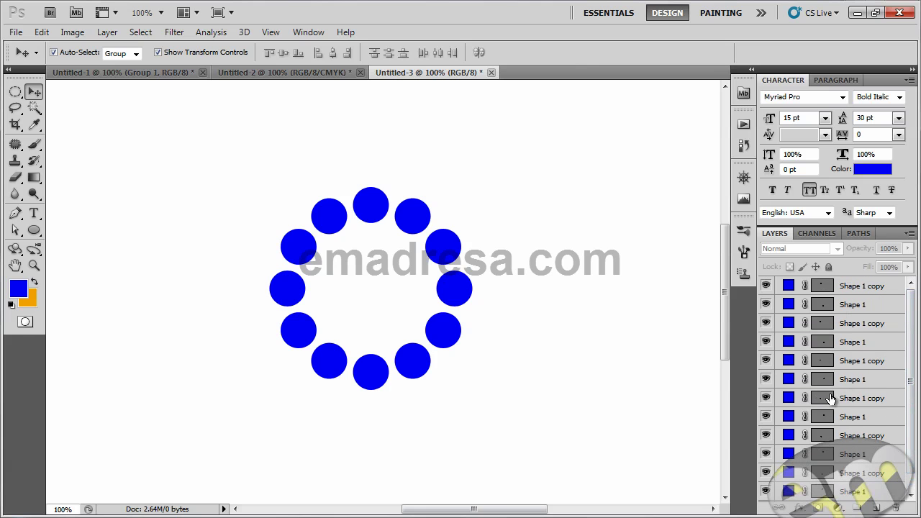
{"action": "left_click_drag", "start_coordinate": [574, 409], "coordinate": [261, 177]}
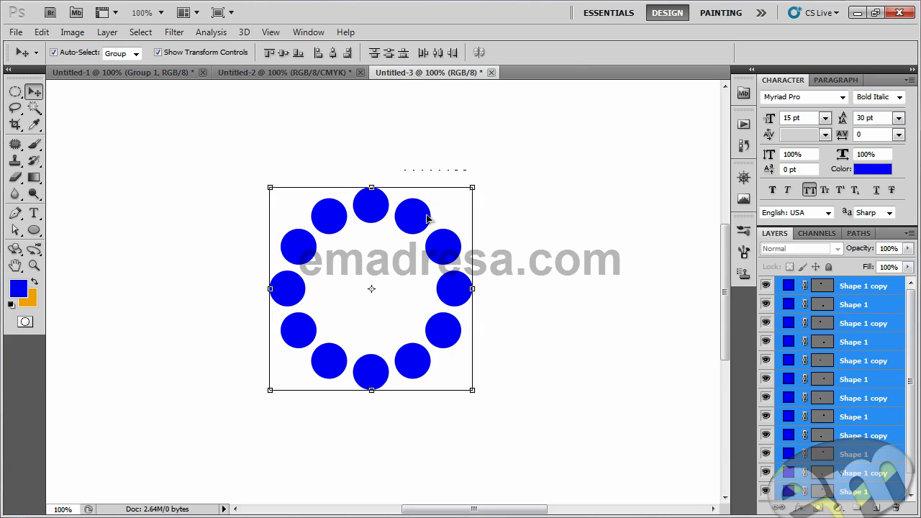
{"action": "left_click", "coordinate": [94, 213]}
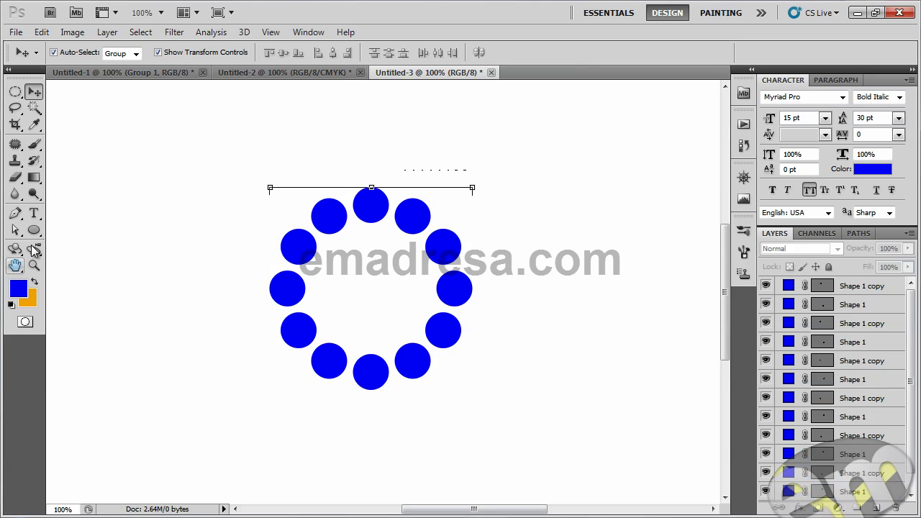
{"action": "left_click", "coordinate": [34, 230]}
{"action": "left_click", "coordinate": [14, 91]}
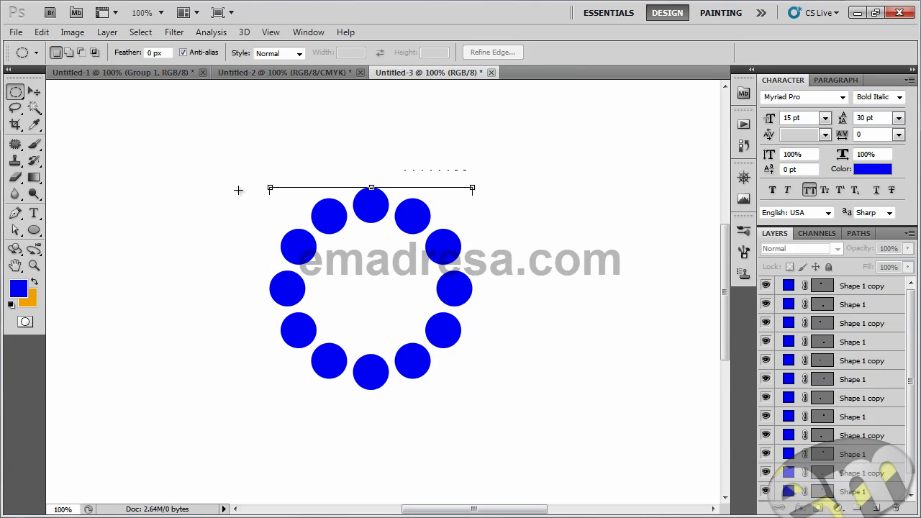
Step: Select a circle around the ring and fill it orange on a new layer above Background
{"action": "left_click_drag", "start_coordinate": [231, 170], "coordinate": [315, 237]}
{"action": "left_click_drag", "start_coordinate": [499, 406], "coordinate": [504, 406]}
{"action": "left_click_drag", "start_coordinate": [912, 380], "coordinate": [912, 428]}
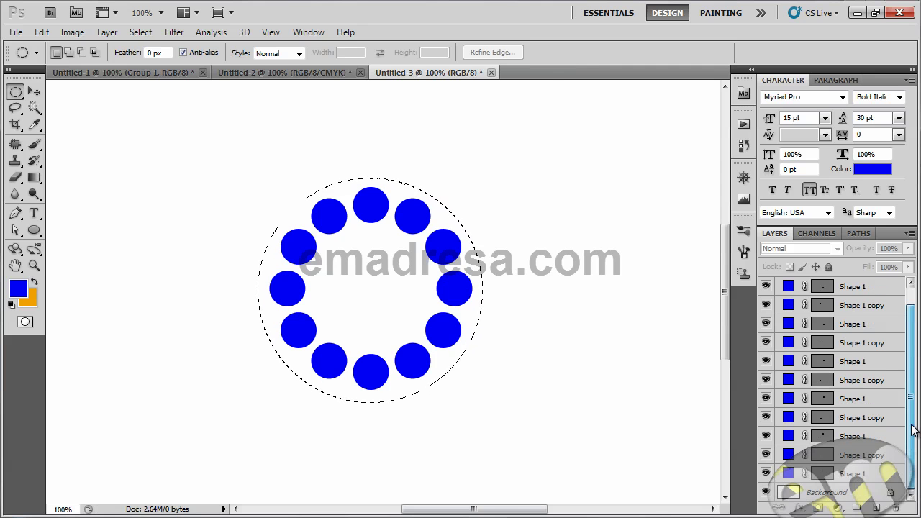
{"action": "left_click", "coordinate": [876, 508]}
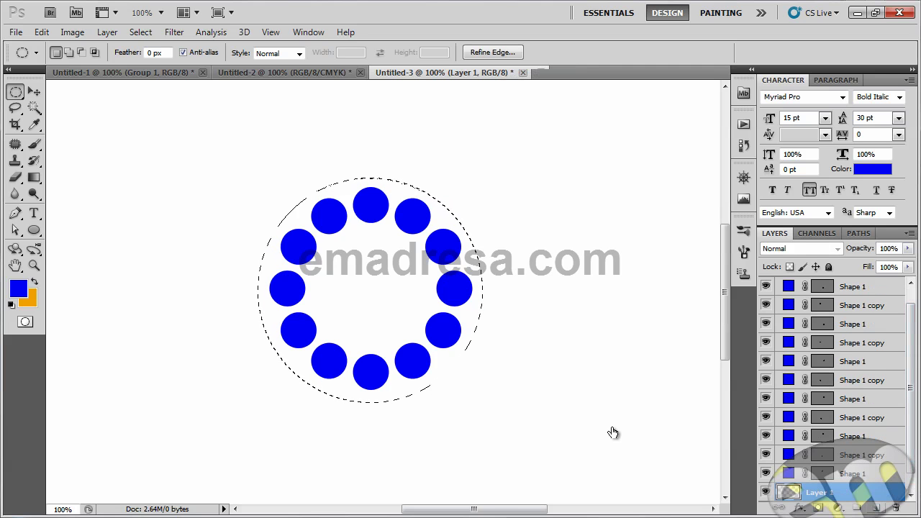
{"action": "key", "text": "ctrl+BackSpace"}
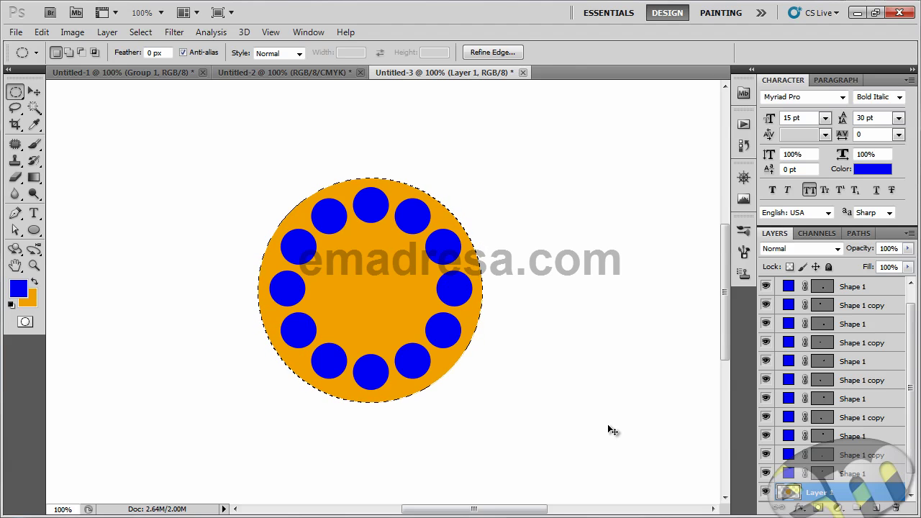
Step: Group all twelve Shape circle layers into a new Group 1
{"action": "left_click", "coordinate": [34, 92]}
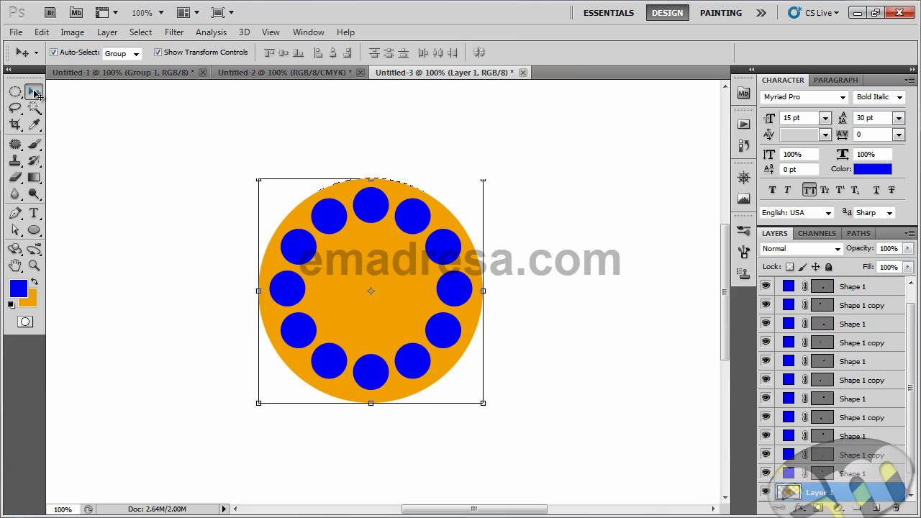
{"action": "left_click", "coordinate": [861, 473]}
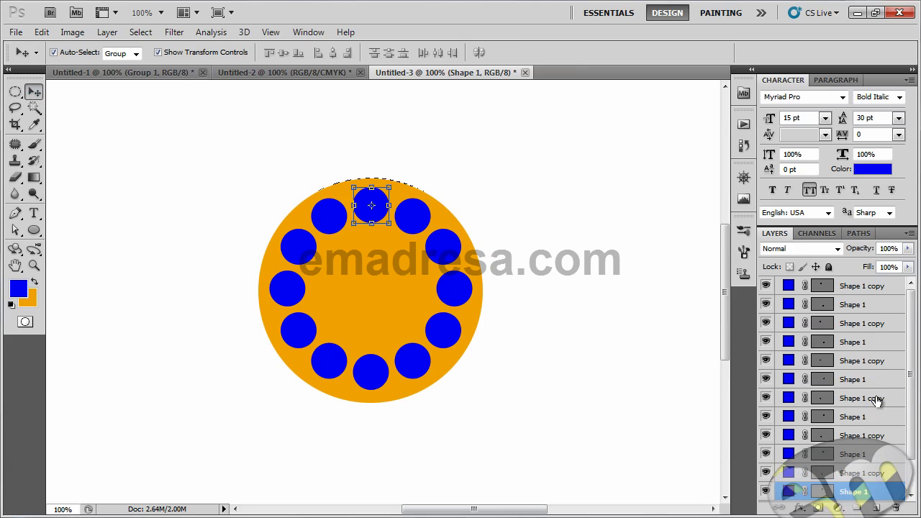
{"action": "left_click", "coordinate": [872, 287], "text": "shift"}
{"action": "scroll", "coordinate": [896, 452], "scroll_direction": "down", "scroll_amount": 1}
{"action": "left_click_drag", "start_coordinate": [895, 452], "coordinate": [866, 508]}
{"action": "left_click_drag", "start_coordinate": [864, 508], "coordinate": [864, 508]}
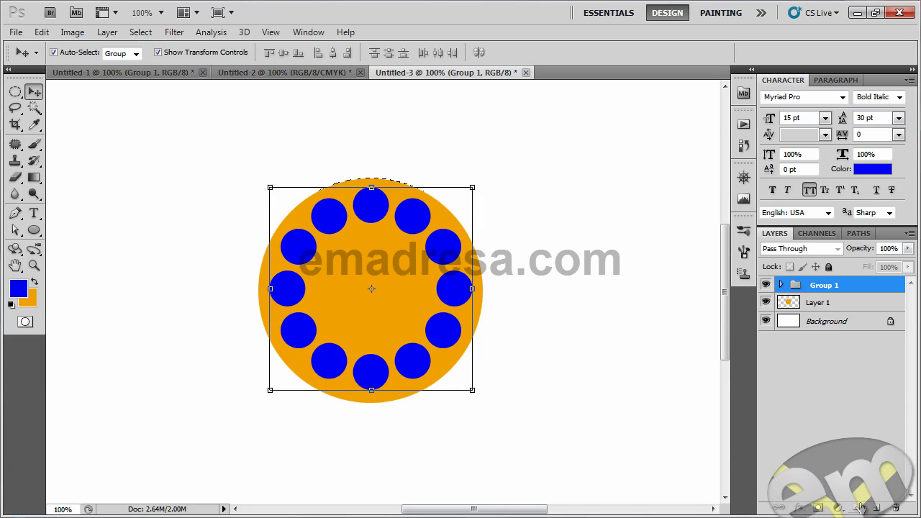
Step: Vertically center Group 1 on the orange circle in Layer 1
{"action": "left_click", "coordinate": [843, 305], "text": "shift"}
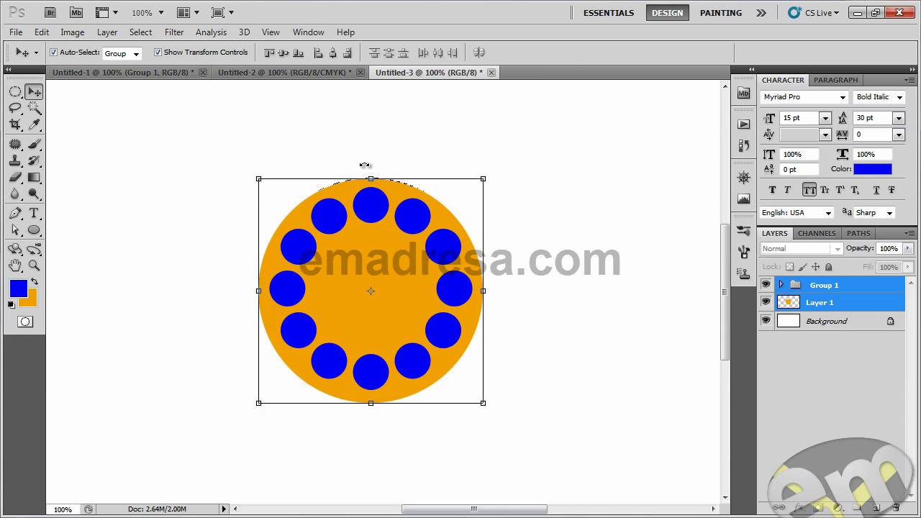
{"action": "left_click", "coordinate": [285, 52]}
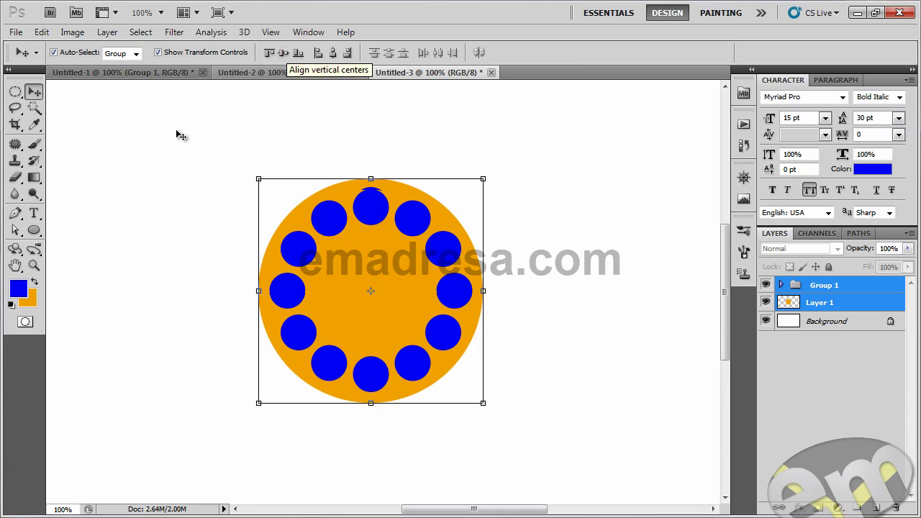
{"action": "left_click", "coordinate": [150, 190]}
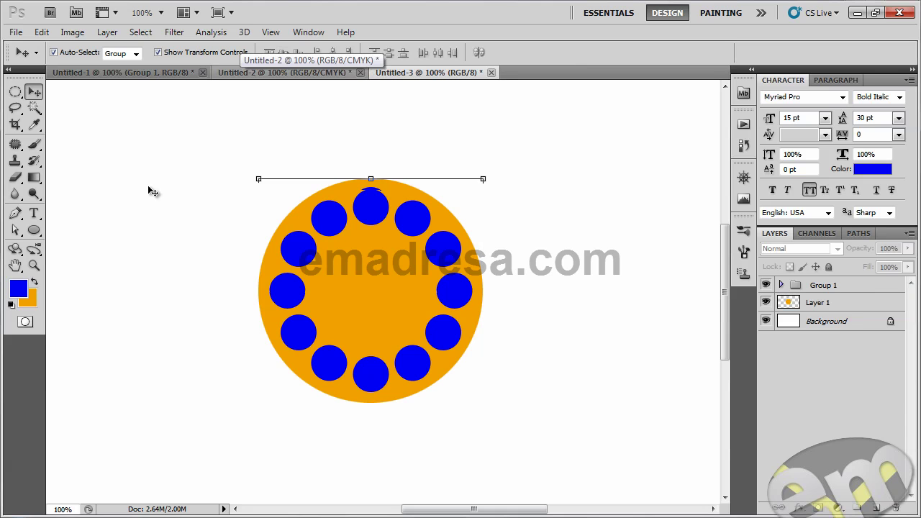